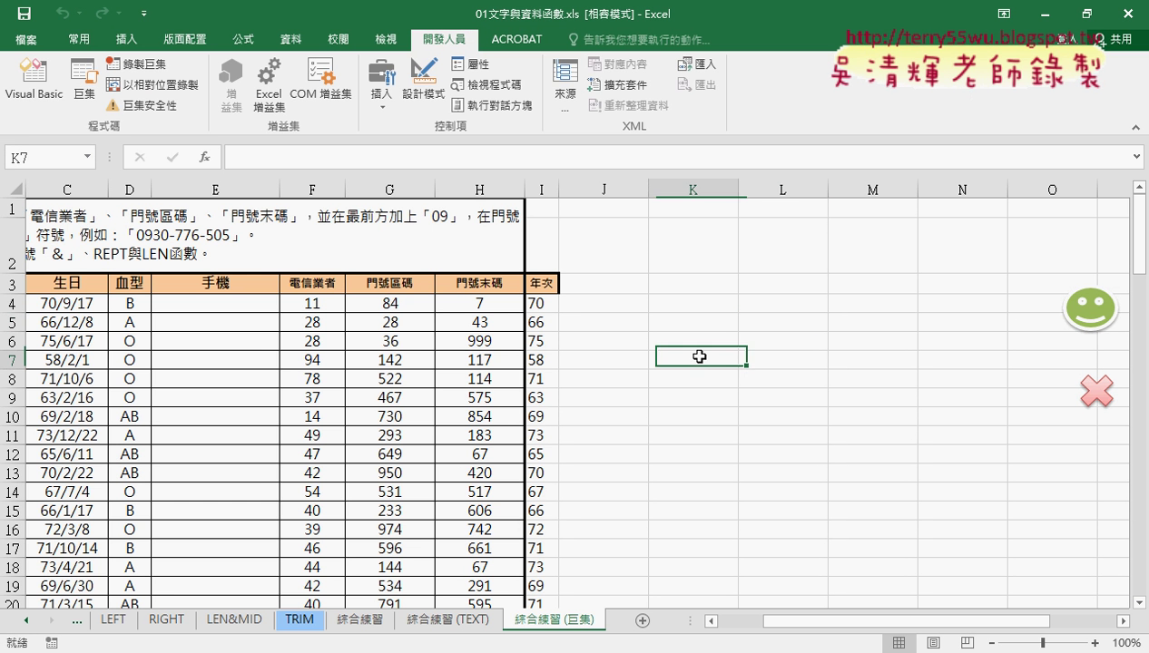
- Run the macro that fills the phone numbers, then the one that clears them, and select cell E4
left_click(1090, 308)
left_click(1090, 397)
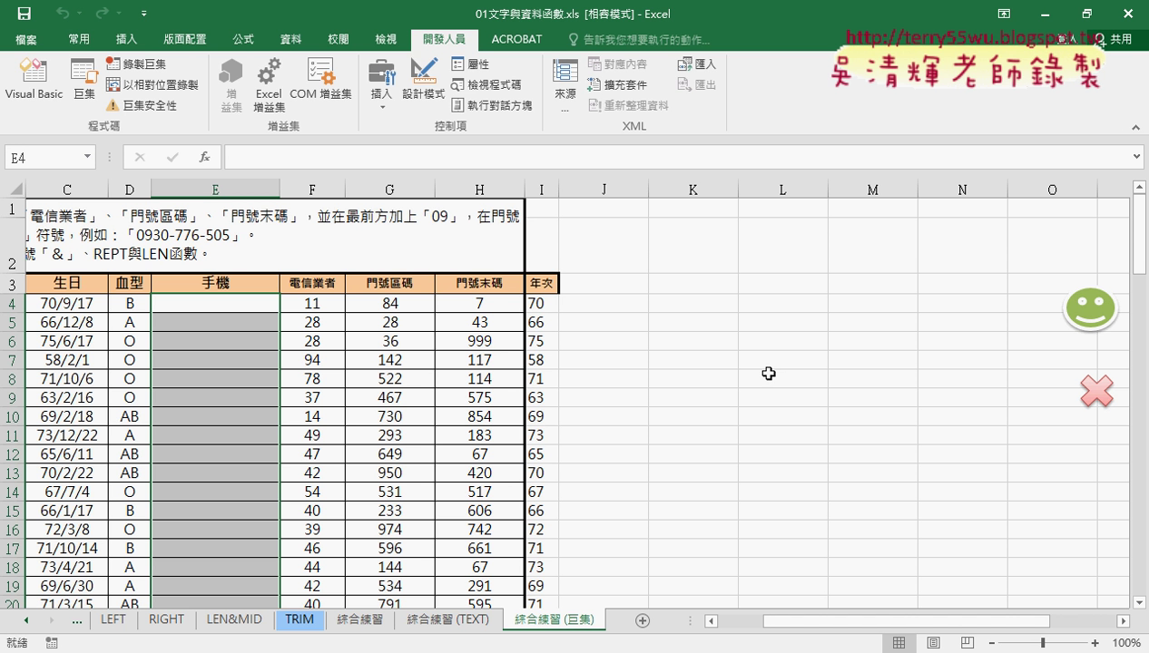
left_click(244, 309)
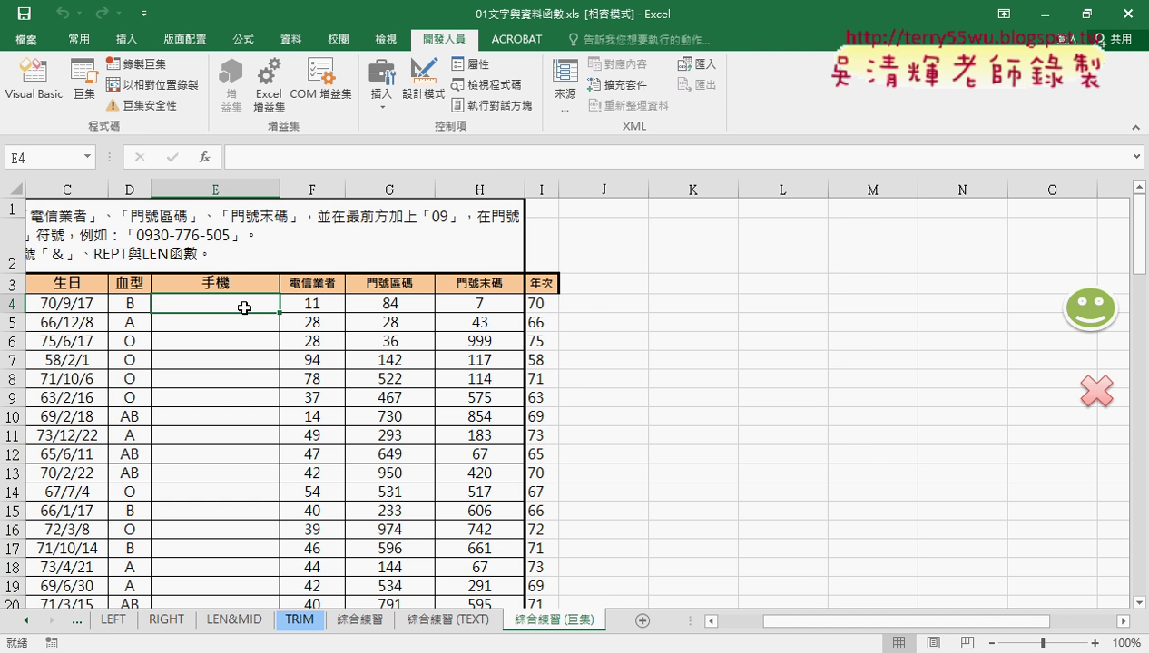
- Bring up the Macro dialog listing 手機號碼串接 and 手機號碼清除
left_click(85, 95)
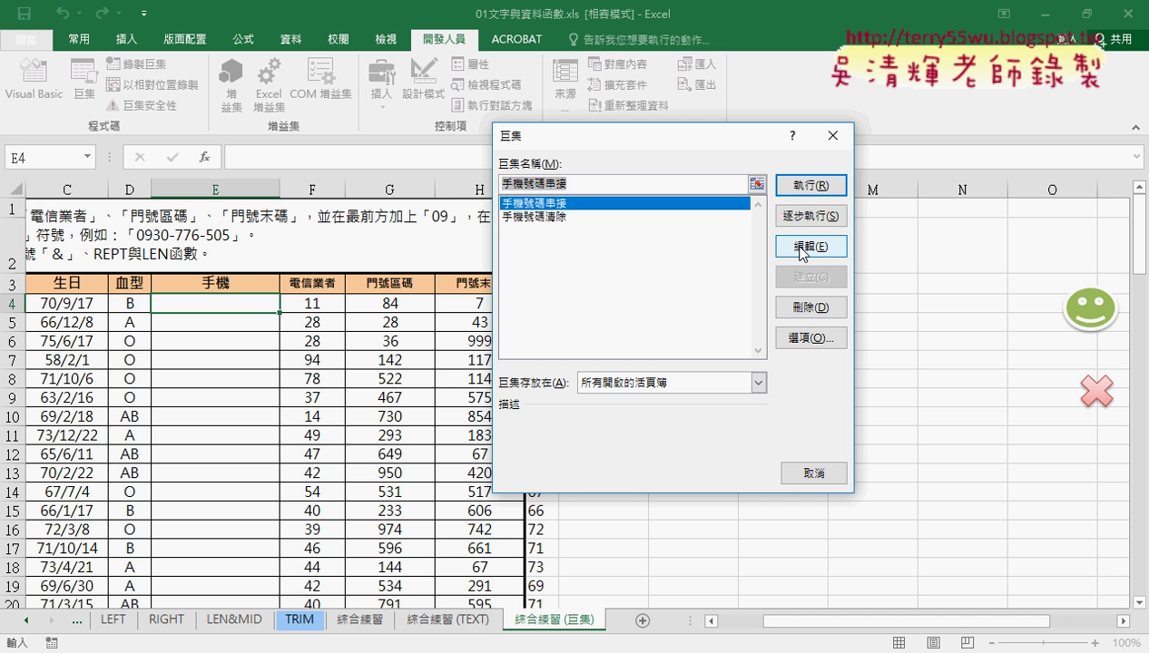
key("ctrl+shift+d")
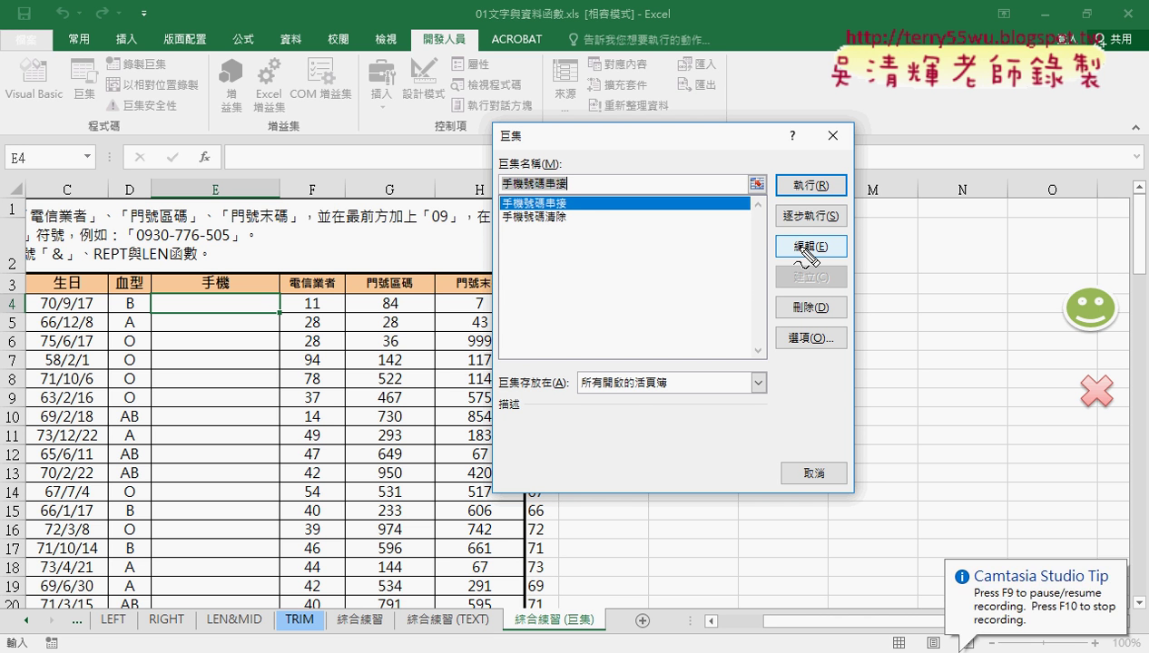
left_click_drag(821, 240, 826, 259)
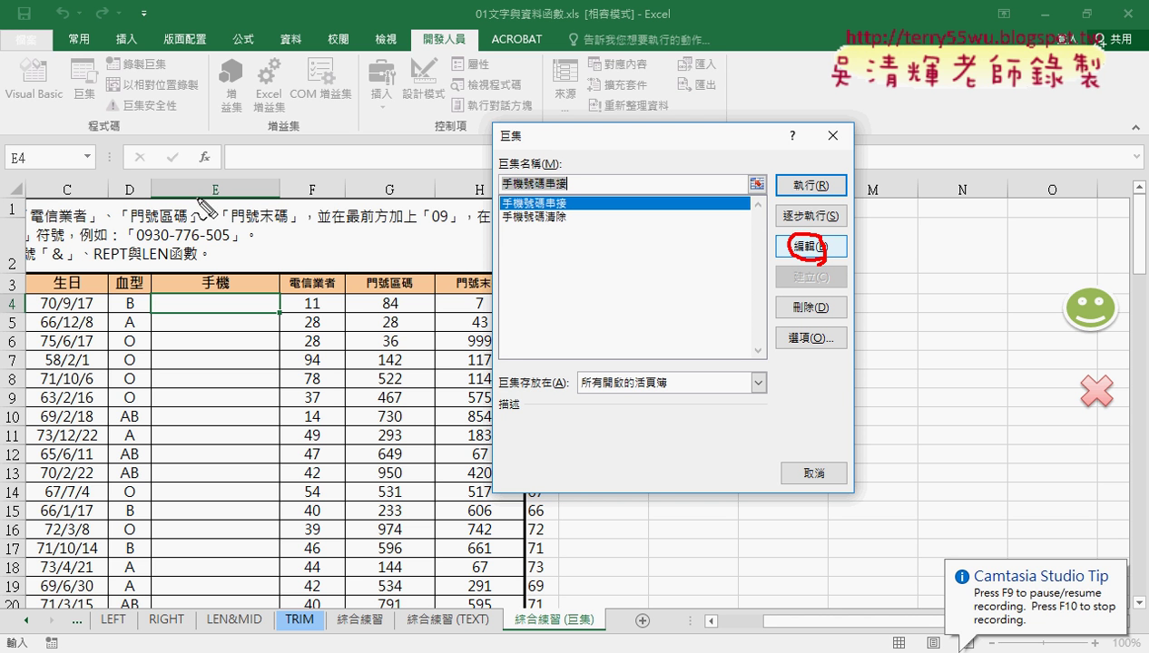
left_click_drag(44, 105, 58, 83)
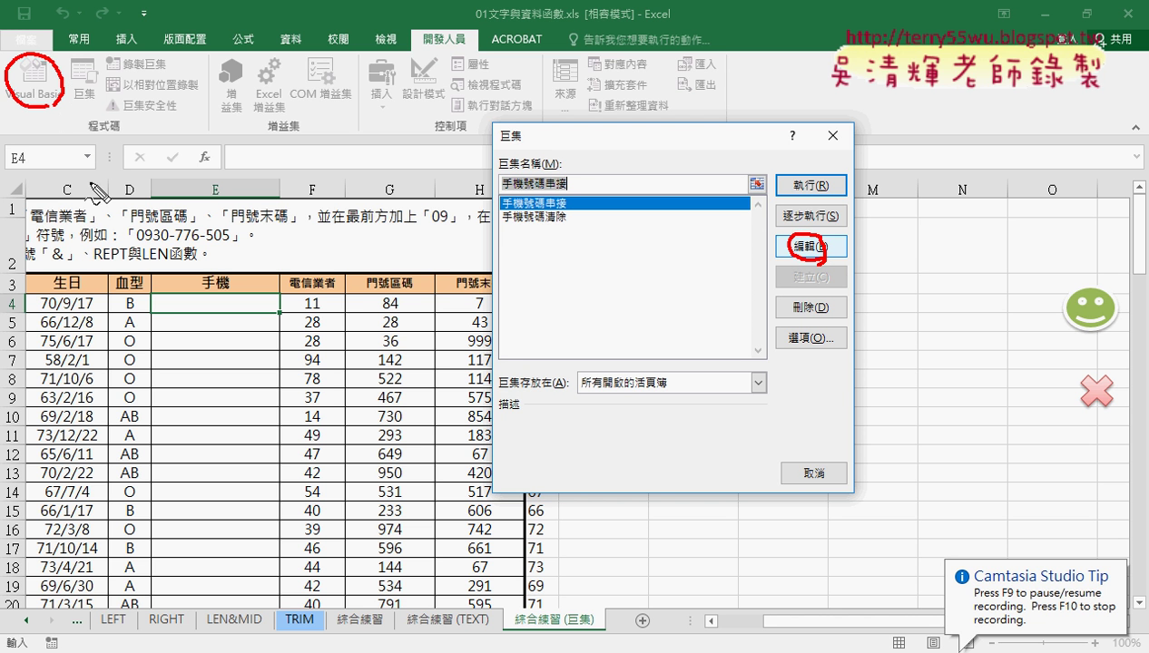
mouse_move(782, 256)
left_mouse_down()
mouse_move(92, 138)
mouse_move(87, 120)
left_mouse_up()
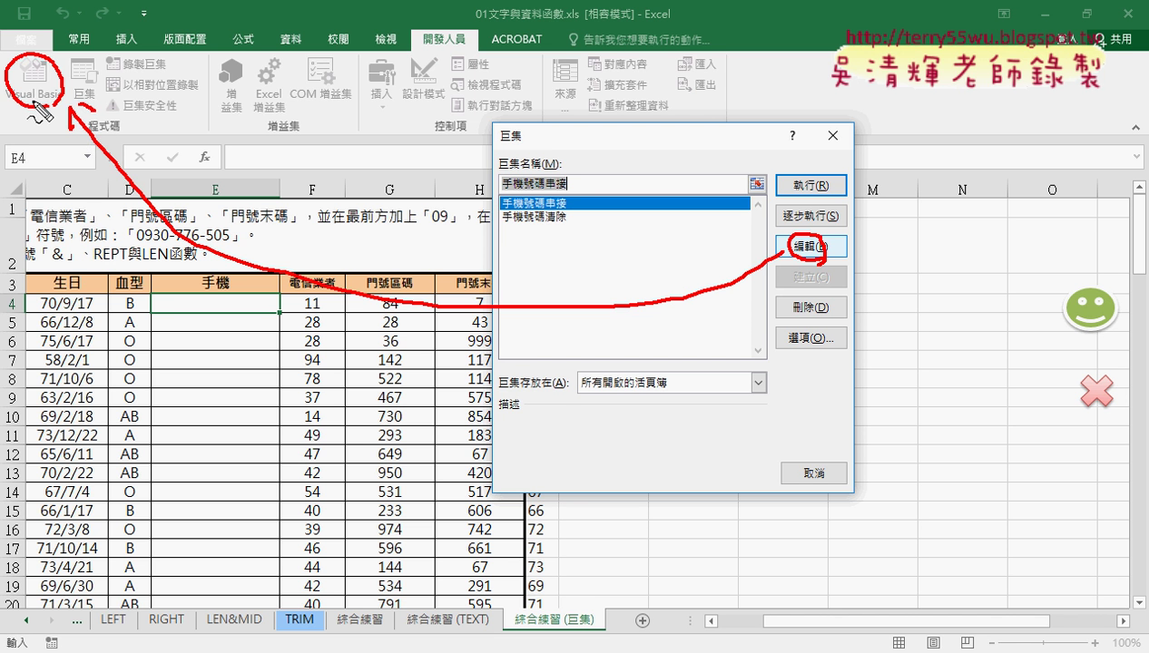
key("Escape")
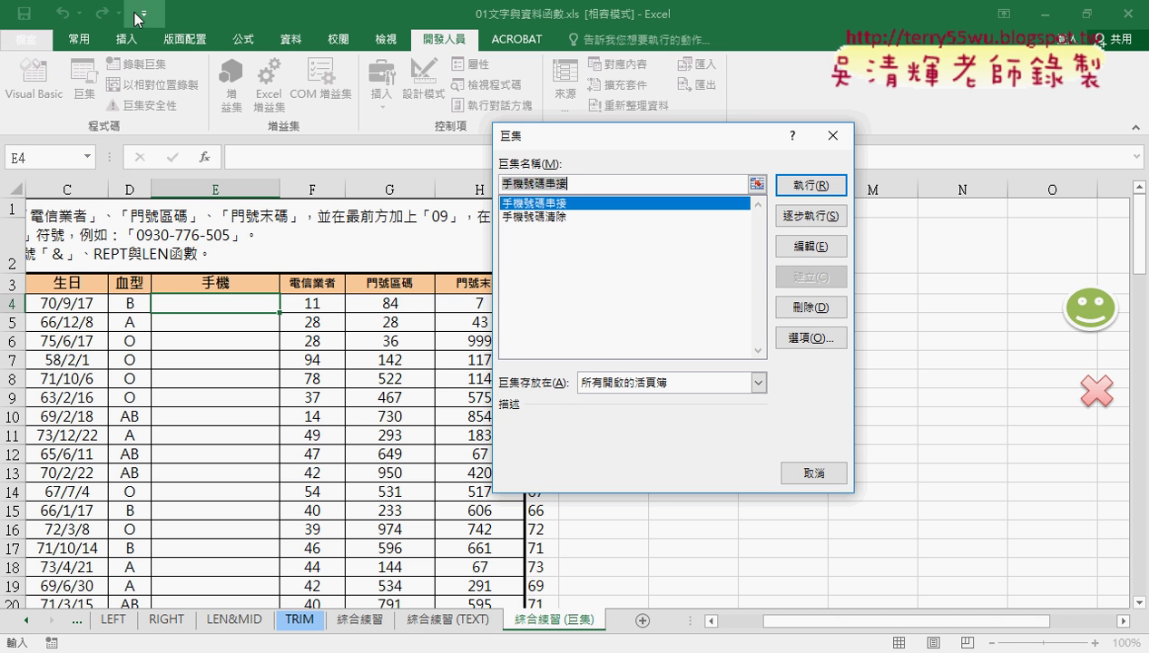
- Open 手機號碼串接 in the VBA editor, move and resize the window, then close it
left_click(816, 246)
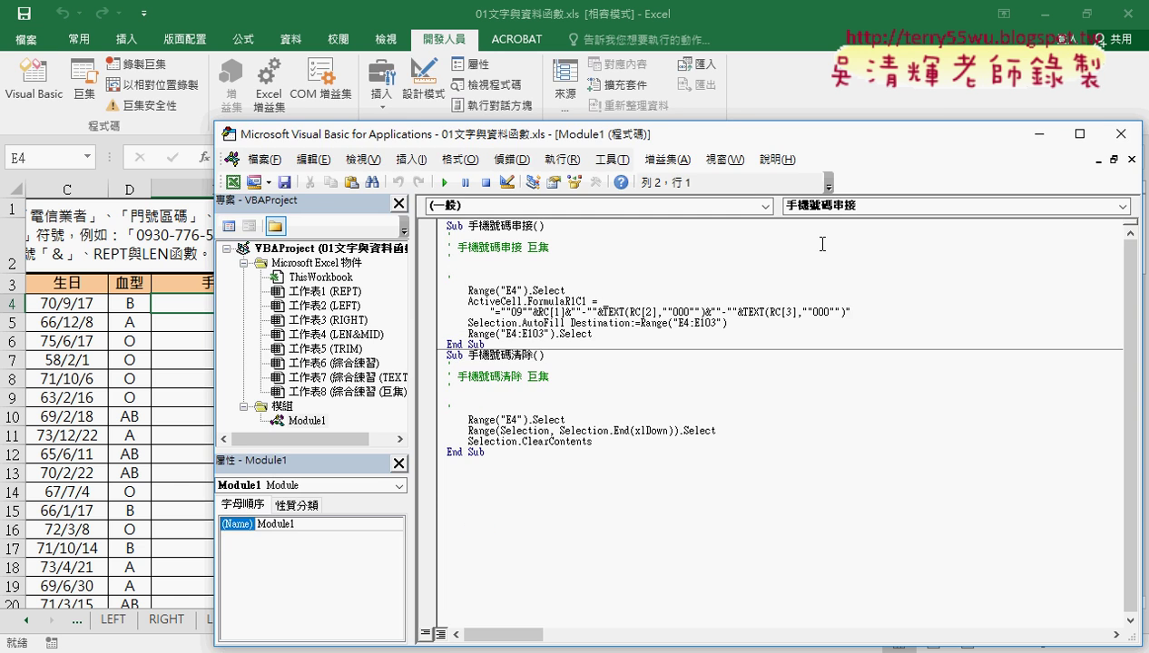
left_click_drag(677, 142, 468, 26)
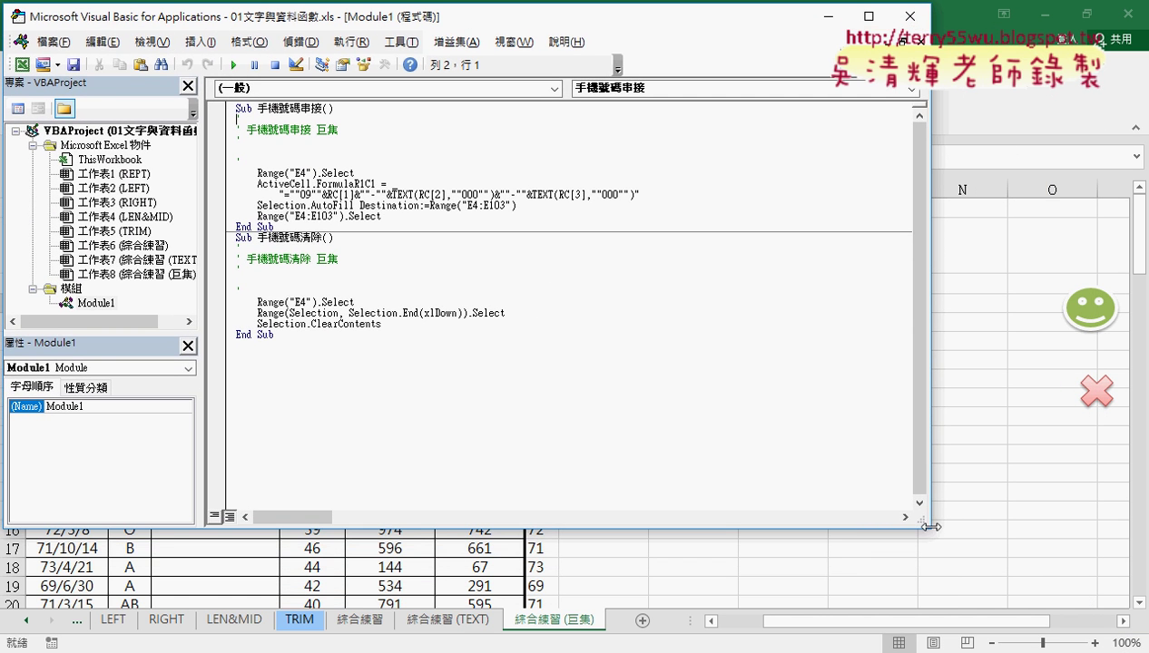
mouse_move(924, 524)
left_mouse_down()
mouse_move(1055, 606)
mouse_move(1139, 635)
mouse_move(926, 541)
mouse_move(842, 489)
left_mouse_up()
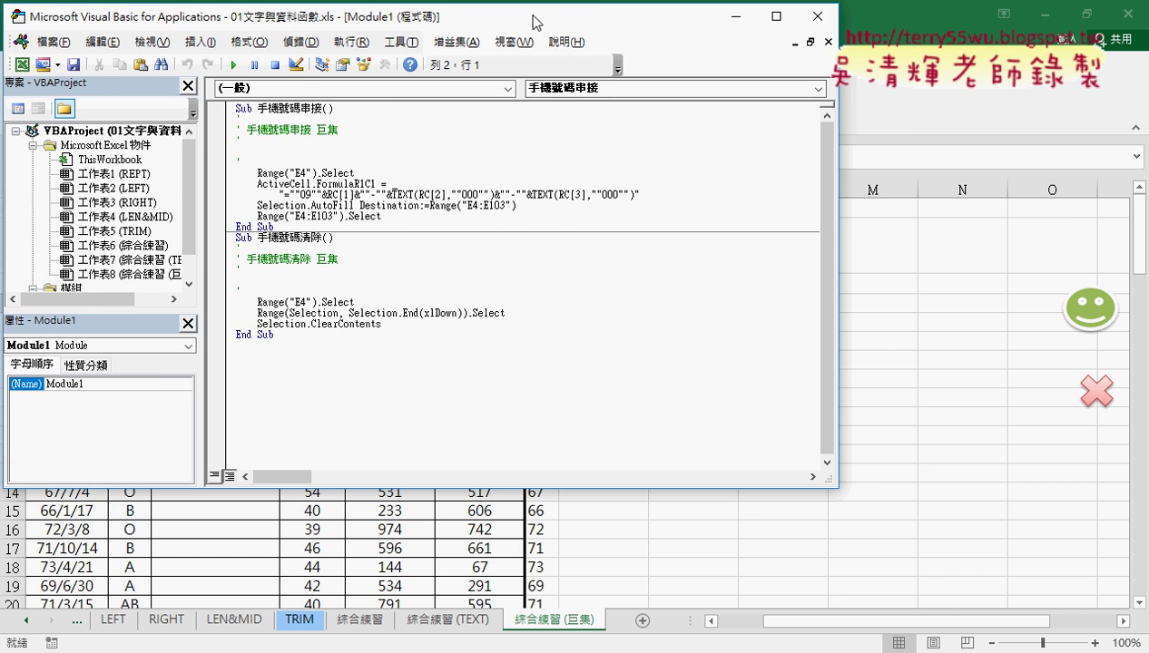
left_click_drag(531, 21, 762, 53)
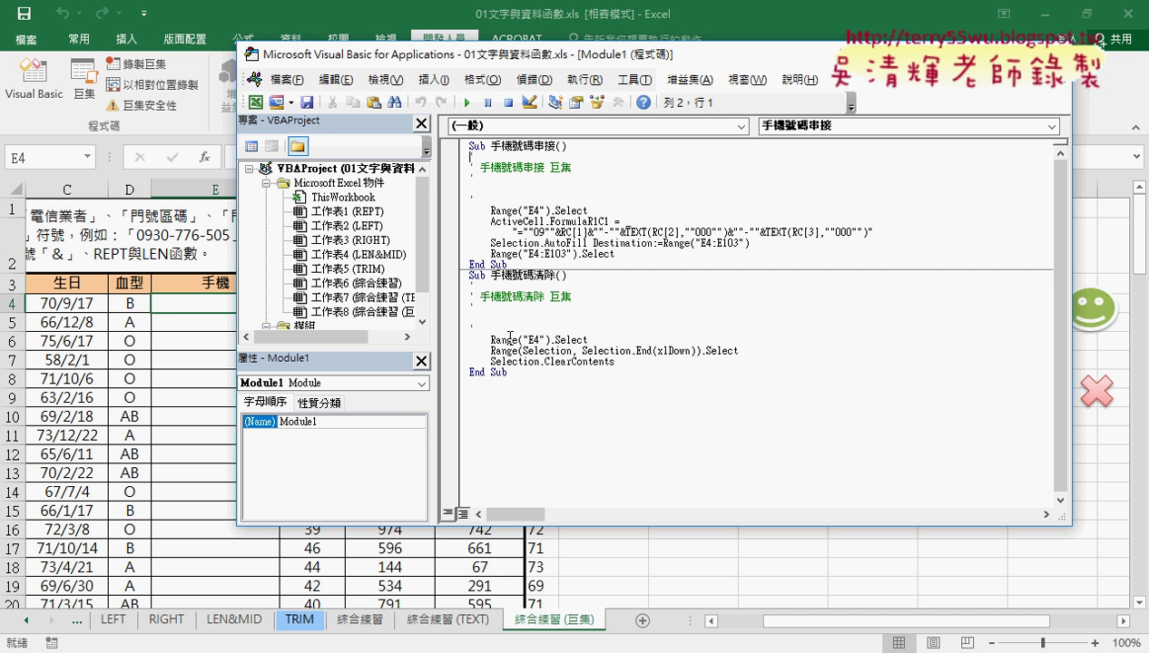
left_click(1052, 53)
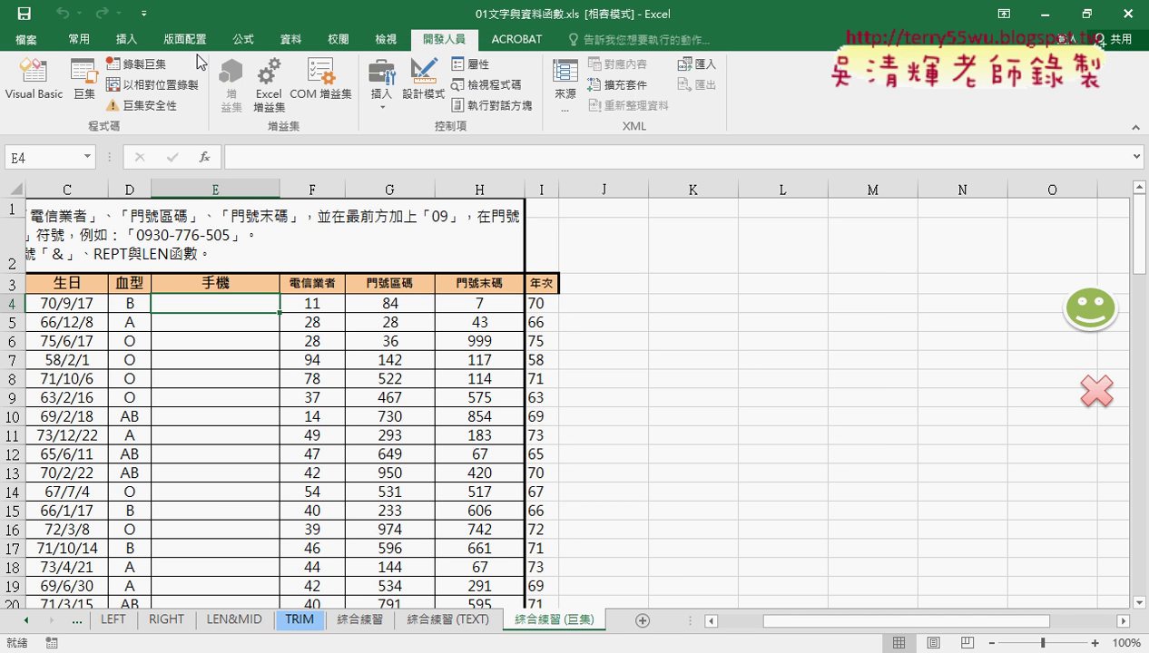
- Edit 手機號碼串接 from the Macro dialog and enlarge the editor window over the sheet
left_click(77, 89)
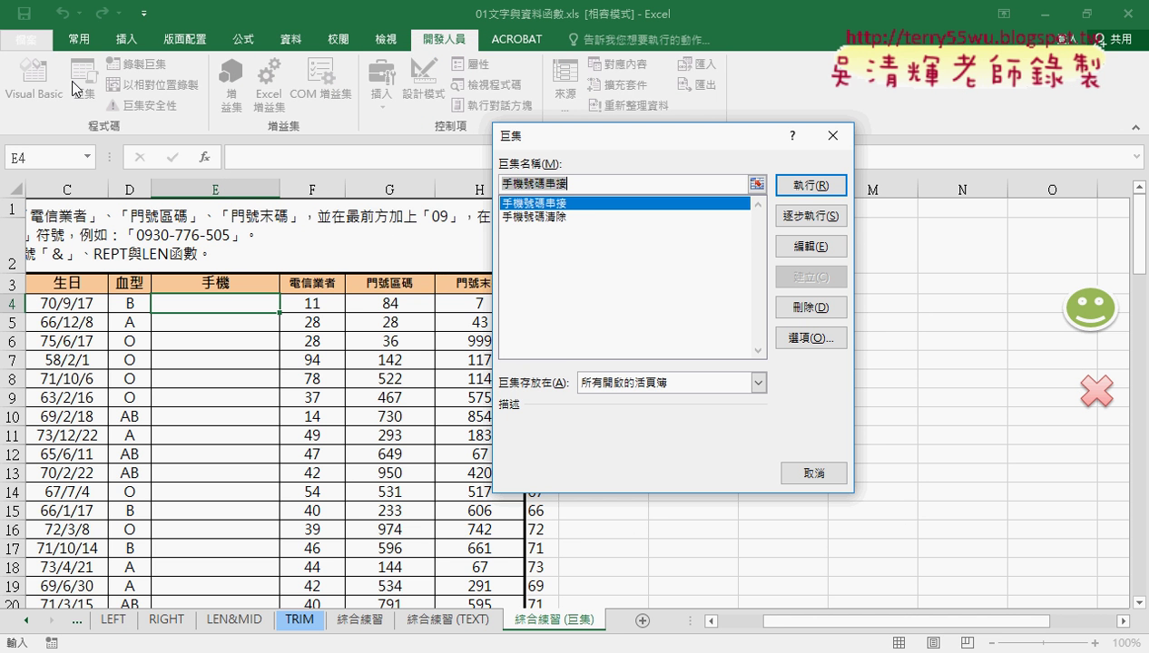
left_click(802, 245)
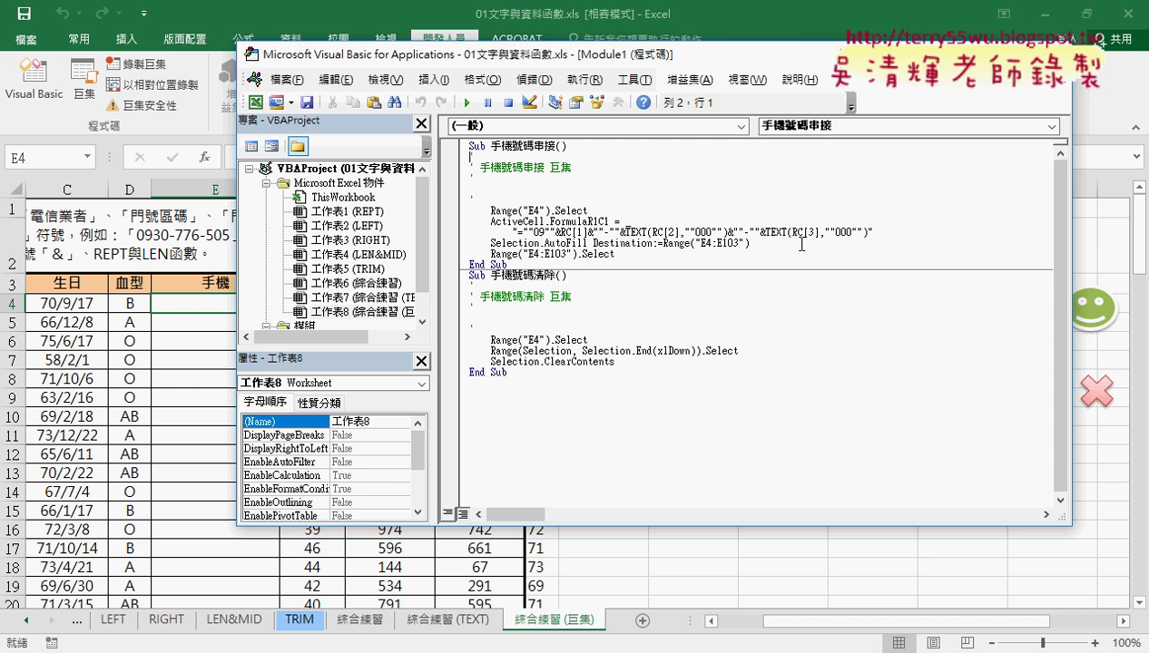
left_click_drag(617, 54, 508, 45)
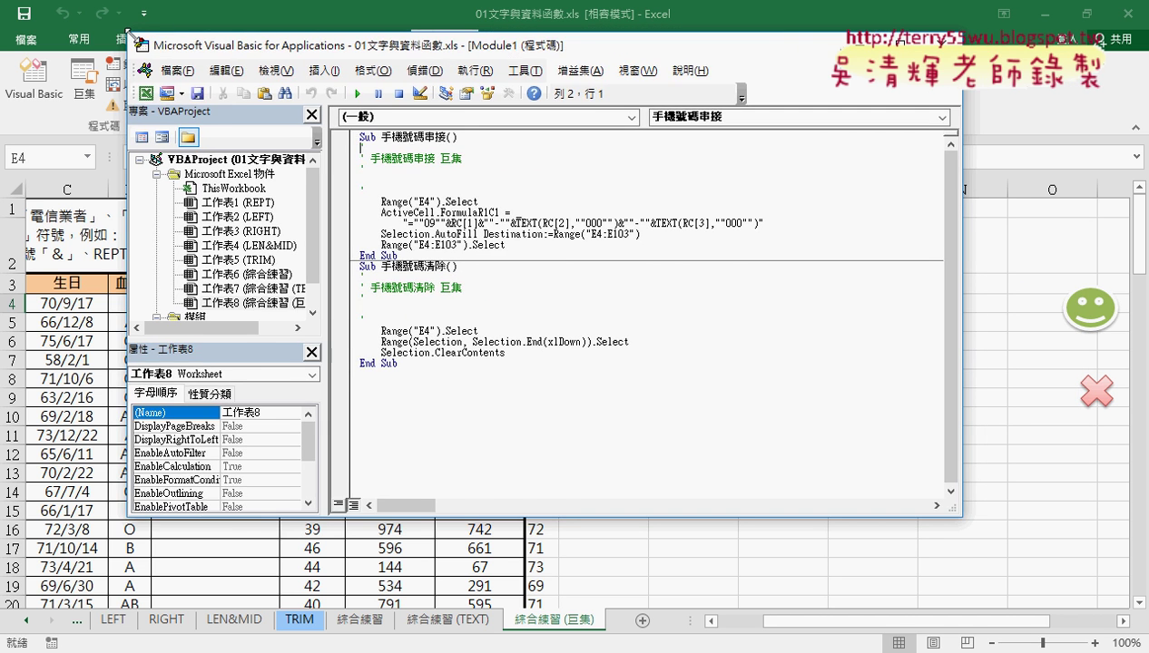
left_click_drag(127, 34, 87, 33)
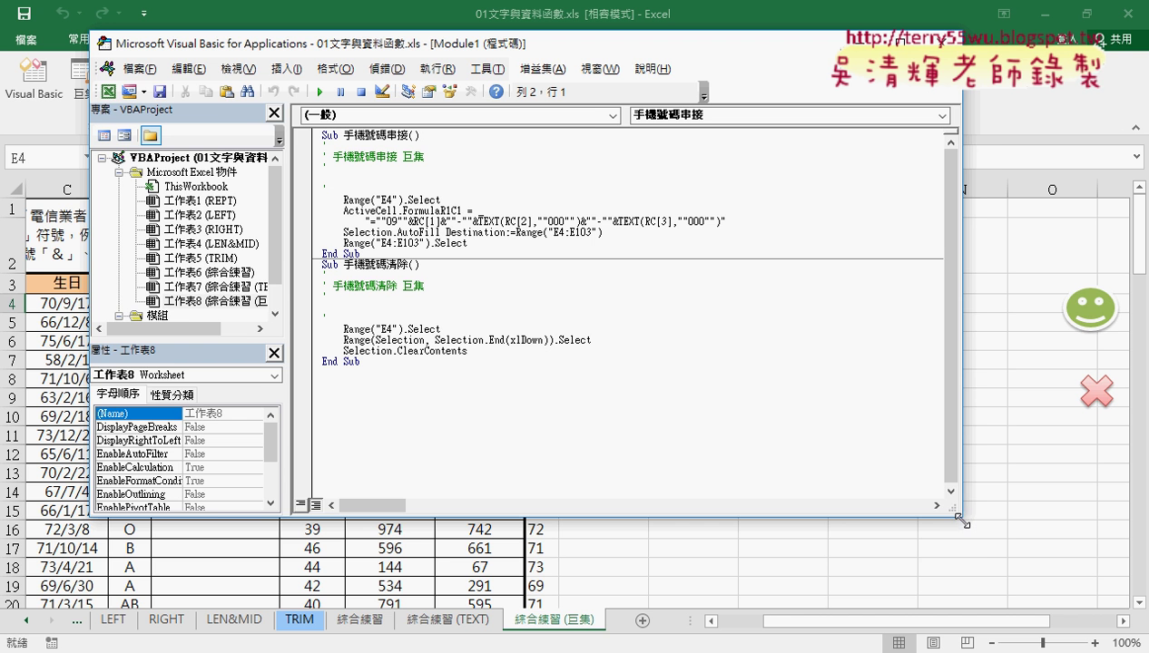
left_click_drag(962, 518, 985, 535)
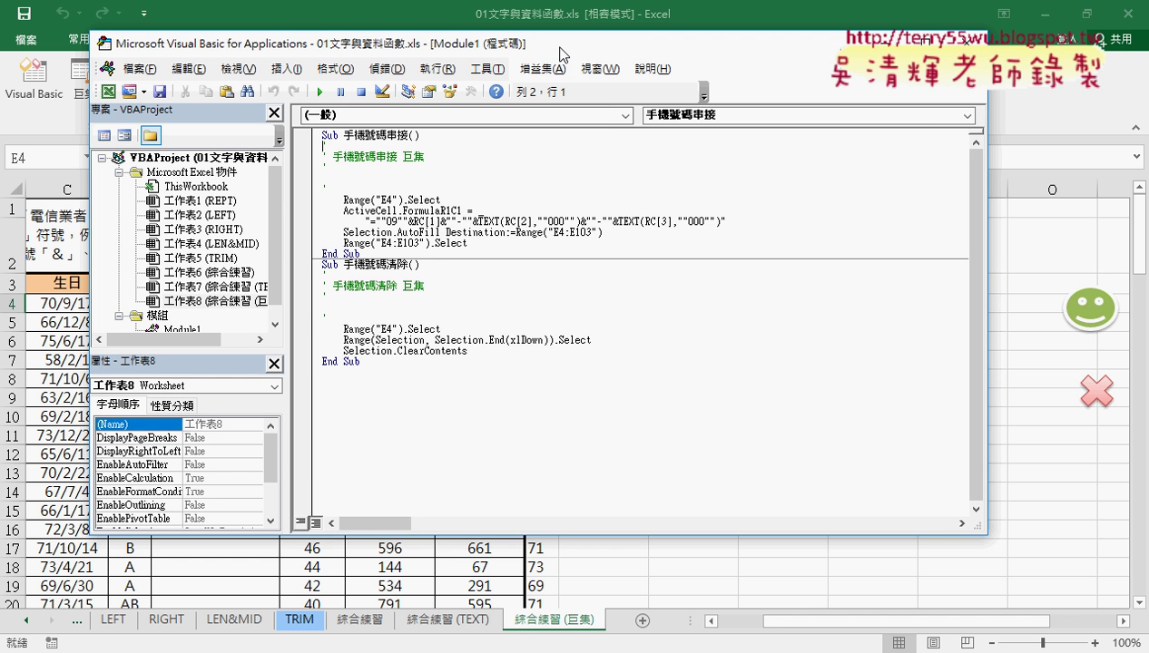
left_click_drag(562, 54, 687, 73)
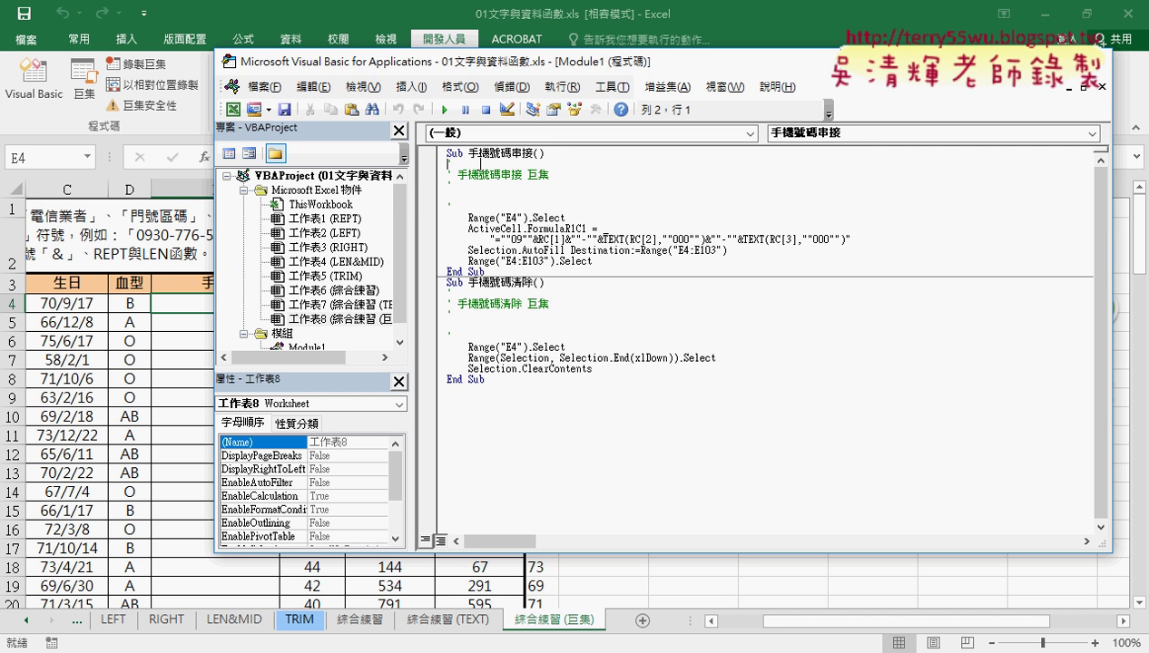
- Highlight Sub, 手機號碼串接, End Sub and the 手機號碼清除 macro, then close the Module1 code window
double_click(457, 154)
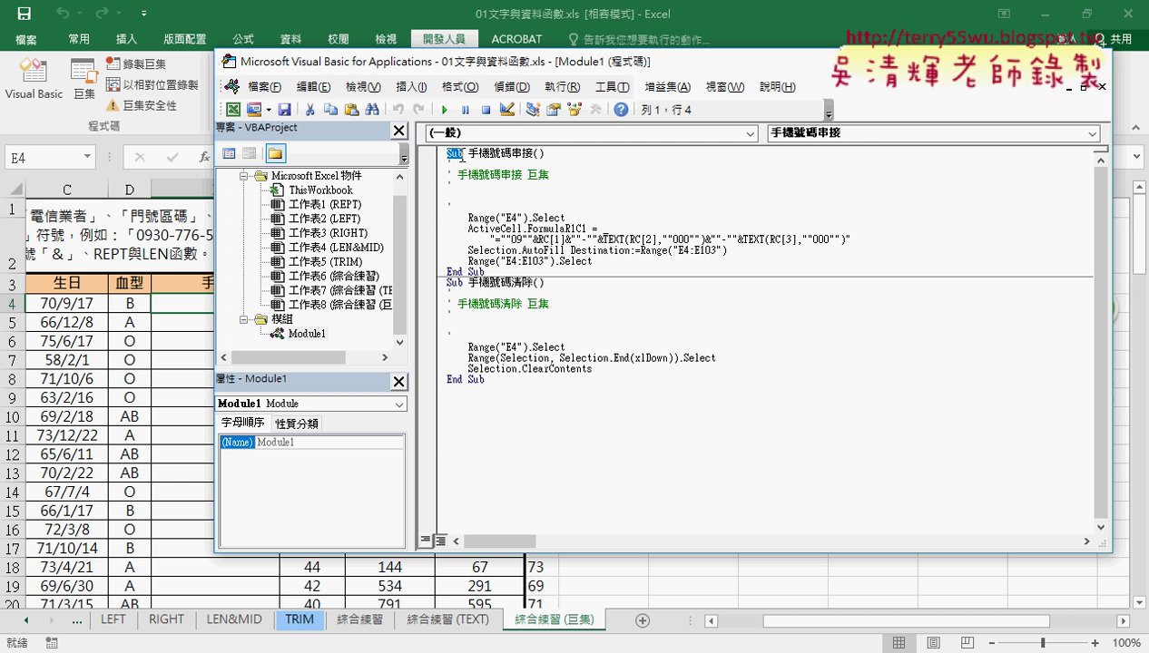
left_click_drag(468, 154, 542, 152)
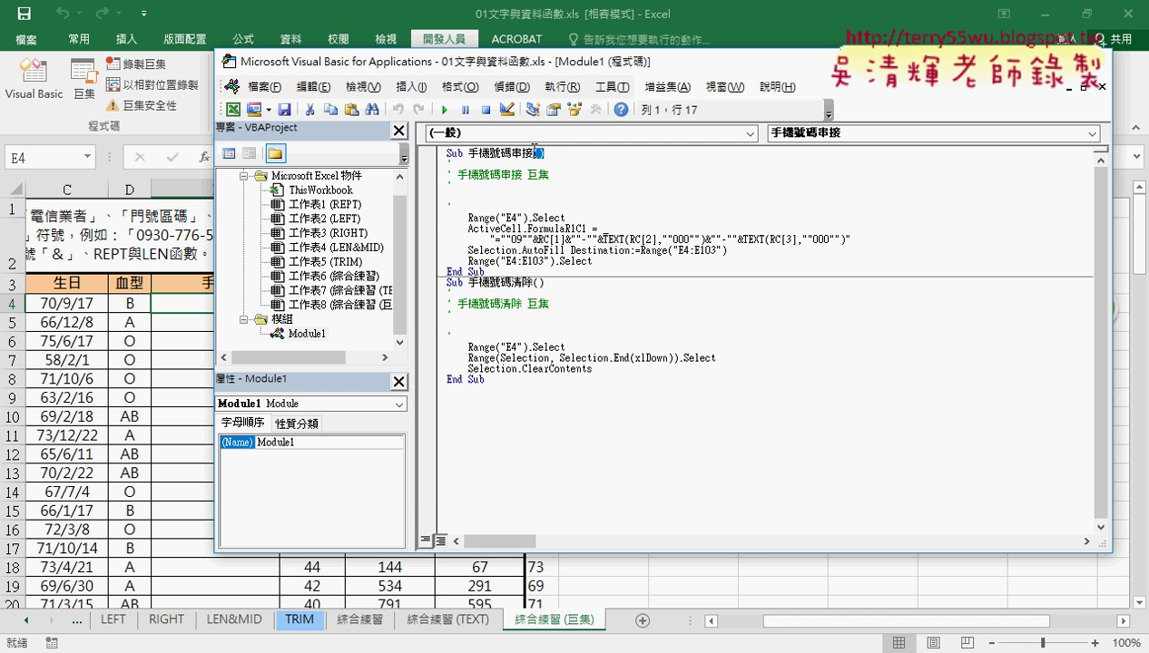
left_click_drag(490, 271, 447, 272)
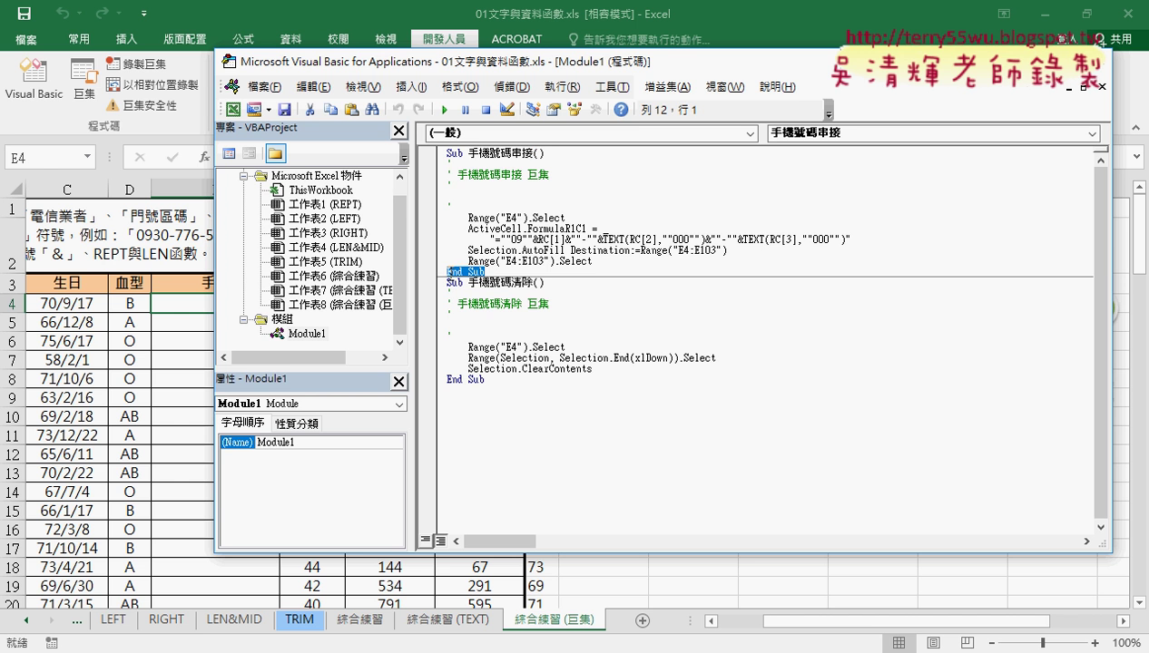
mouse_move(447, 152)
left_mouse_down()
mouse_move(487, 229)
mouse_move(500, 379)
left_mouse_up()
left_click(468, 282)
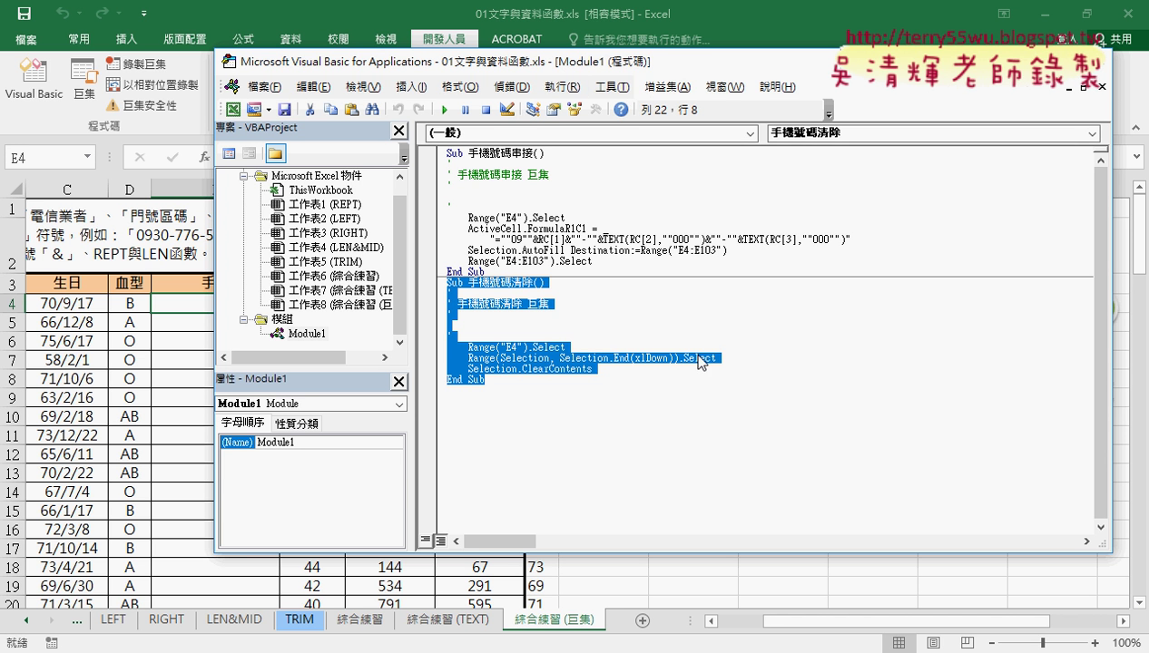
left_click(1101, 86)
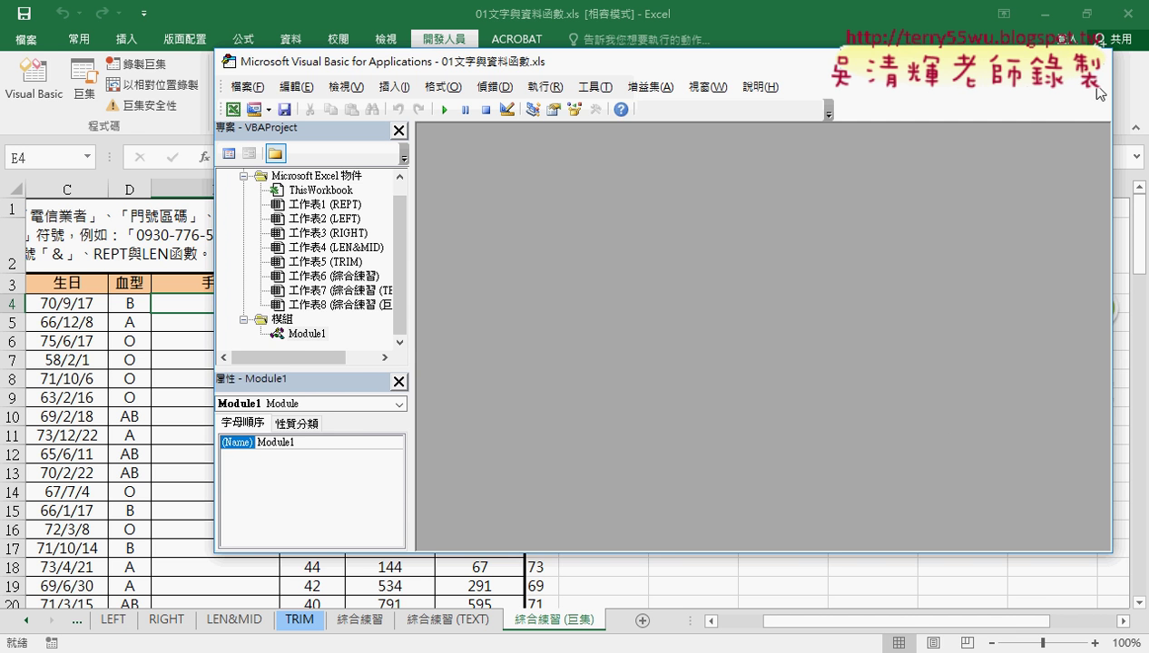
- Return to Excel, reopen the macro code through Macros, then close the Module1 code window
left_click(1098, 60)
left_click(83, 82)
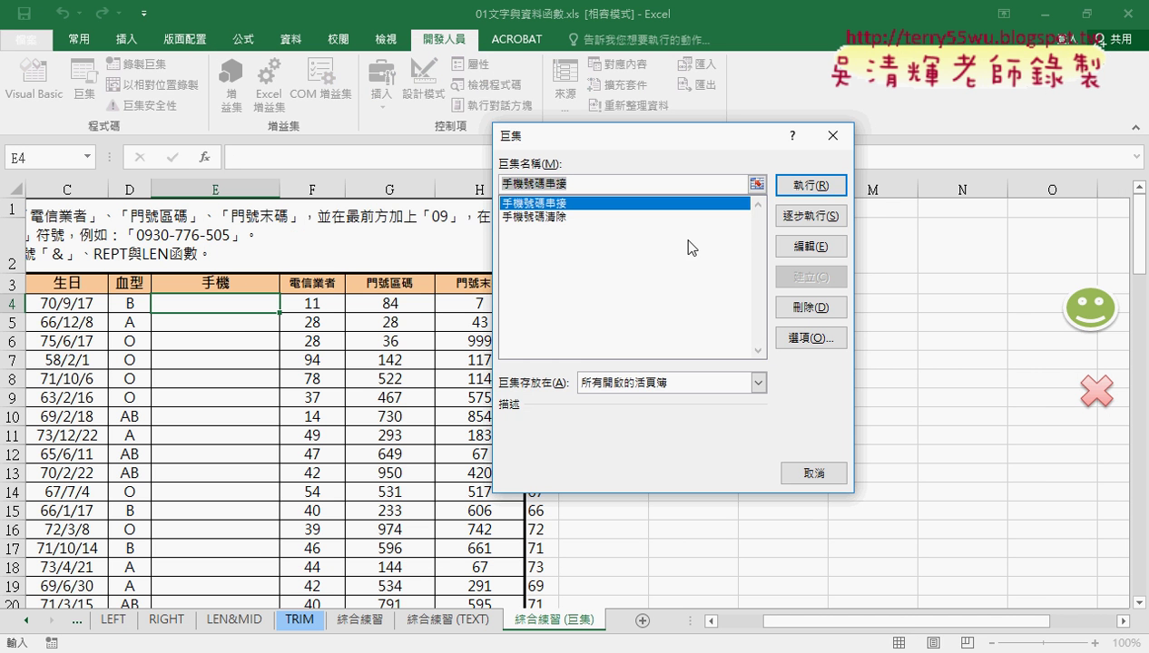
left_click(809, 246)
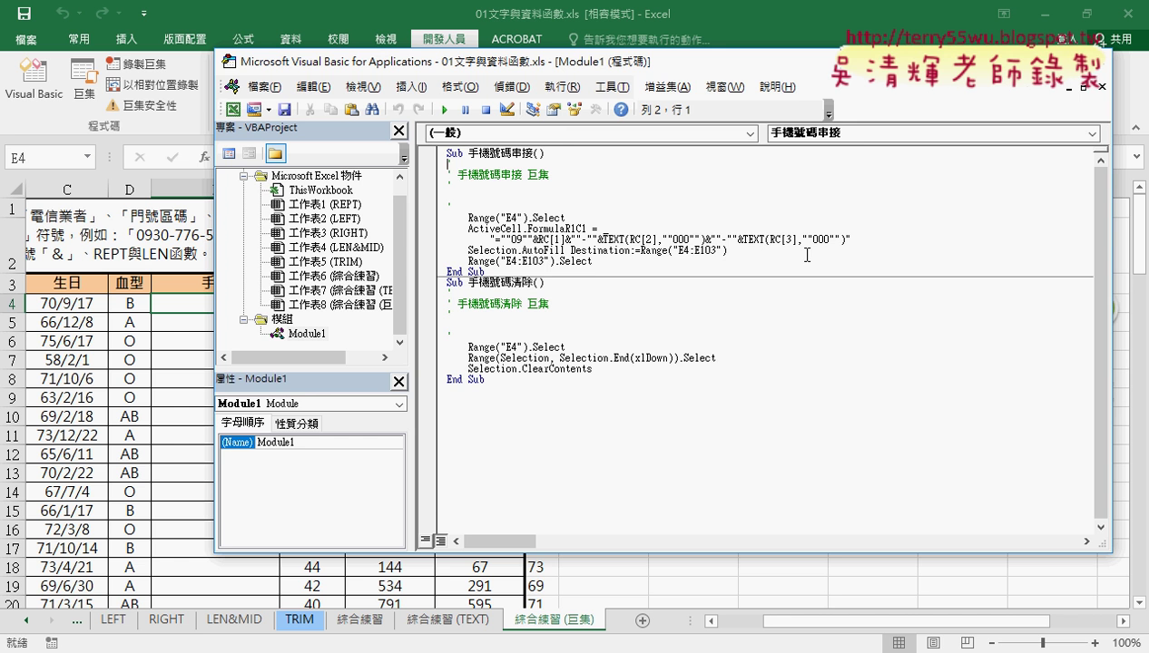
left_click(1100, 86)
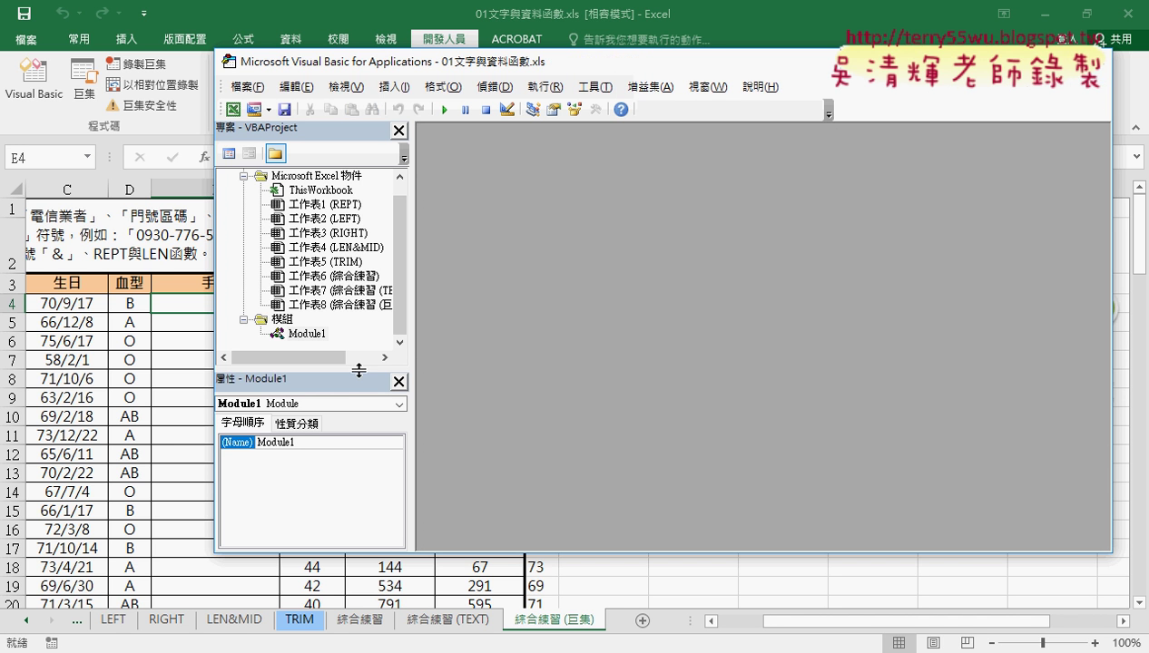
- Select the VBAProject root of 01文字與資料函數.xls, annotate it and the title, then clear the ink
left_click_drag(358, 370, 359, 323)
left_click_drag(405, 234, 406, 229)
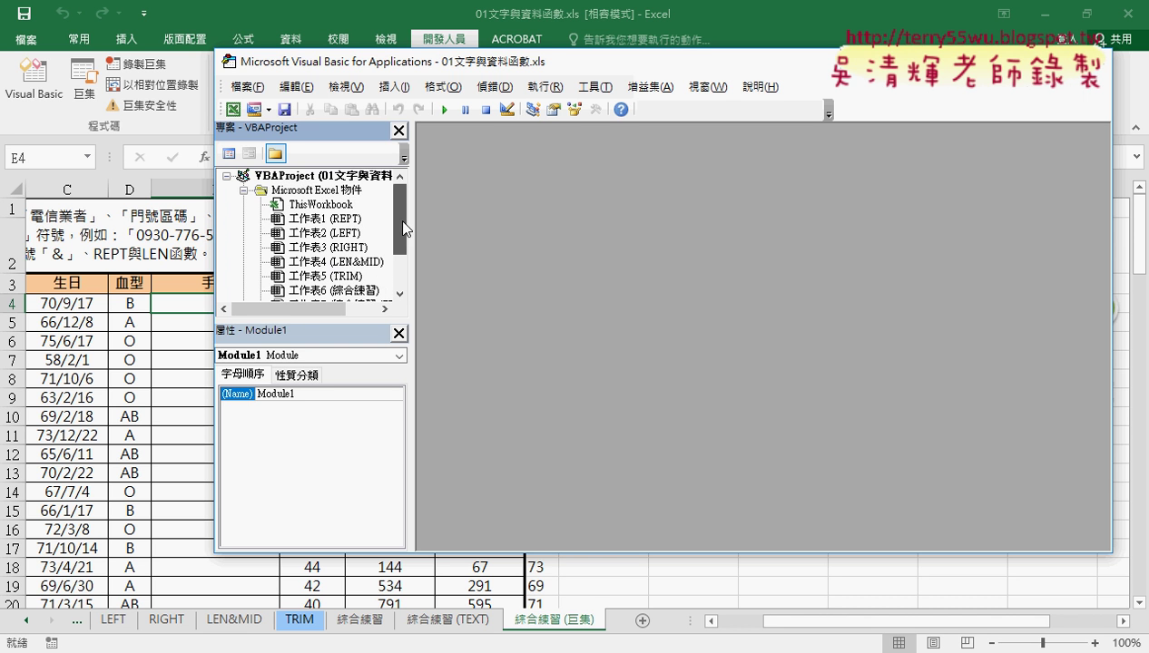
left_click(328, 176)
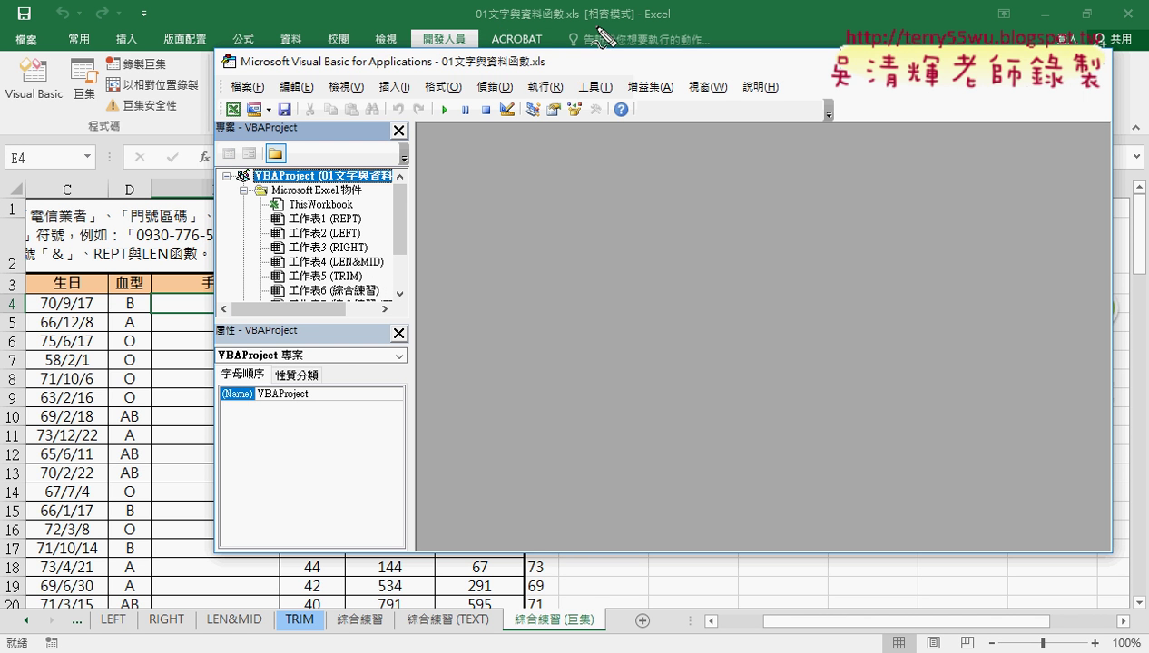
left_click_drag(603, 22, 475, 23)
left_click_drag(392, 187, 269, 178)
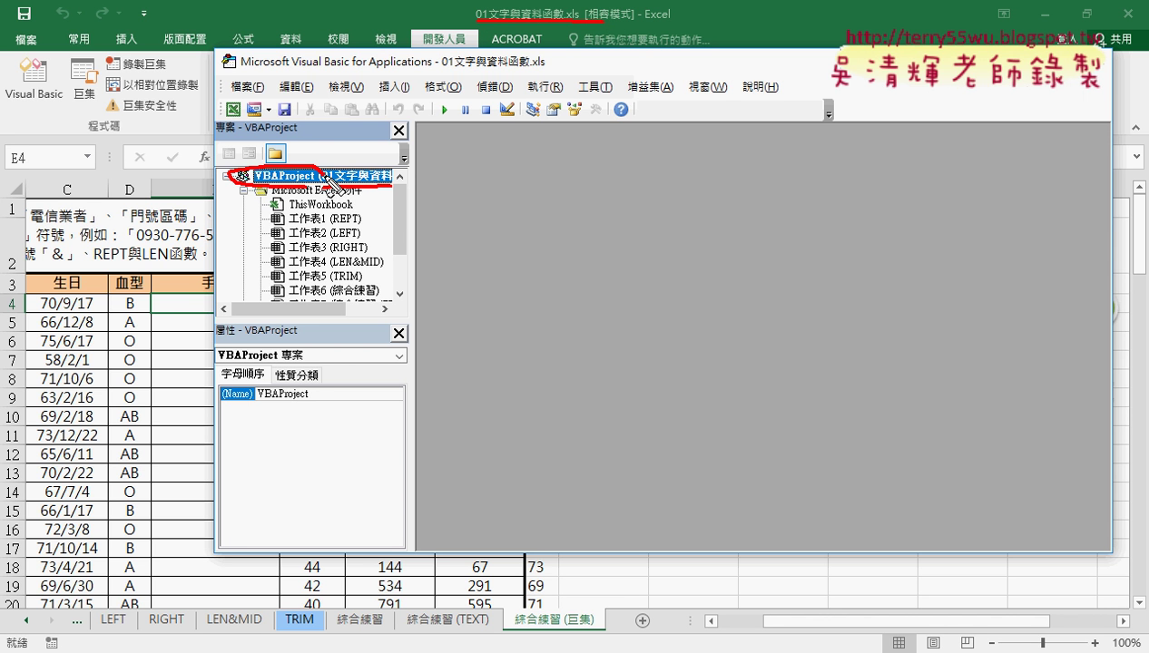
mouse_move(386, 178)
left_mouse_down()
mouse_move(285, 167)
mouse_move(338, 163)
left_mouse_up()
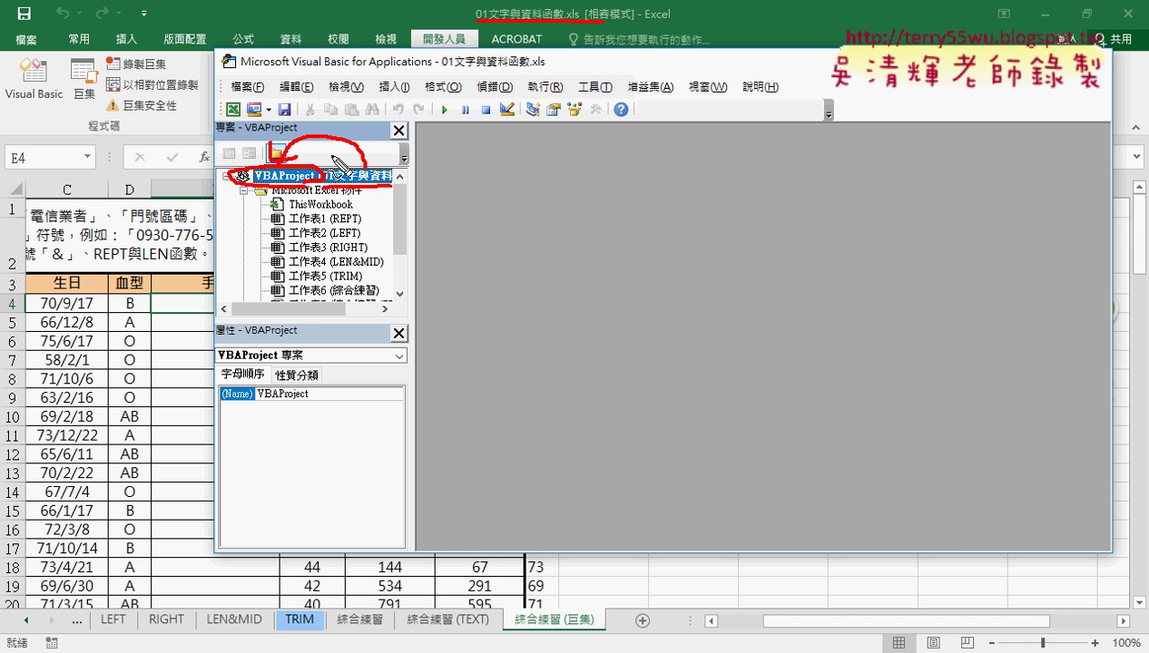
key("Escape")
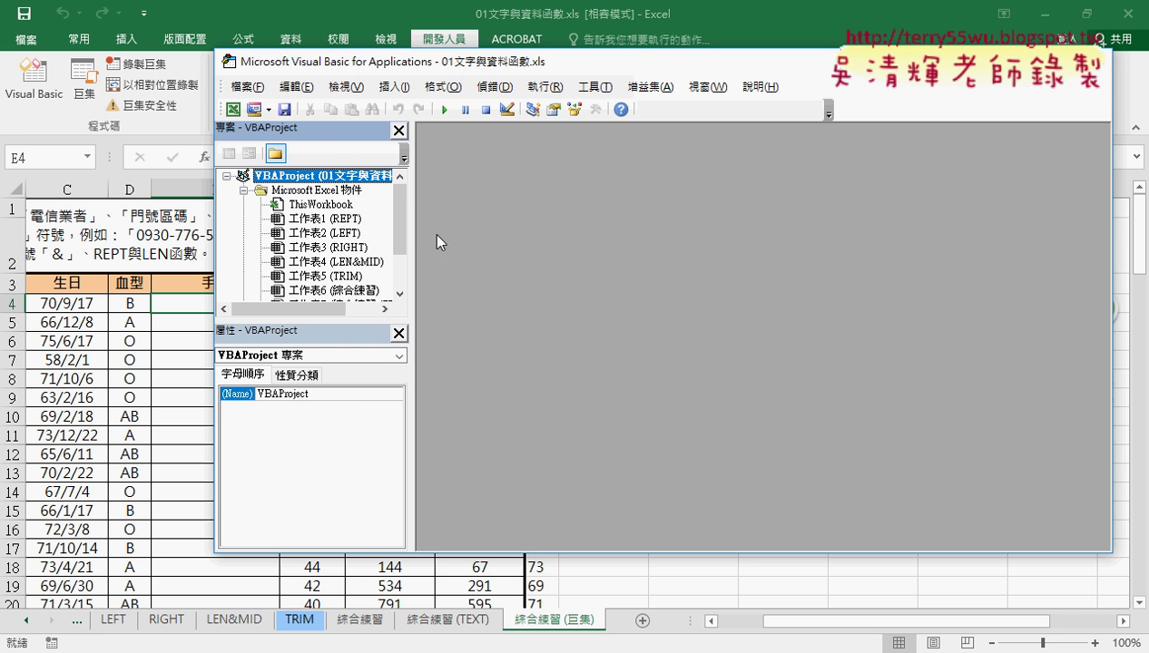
- Widen the project list and view properties of the REPT and LEFT sheets, another sheet and the workbook
left_click_drag(413, 227, 449, 229)
left_click(342, 219)
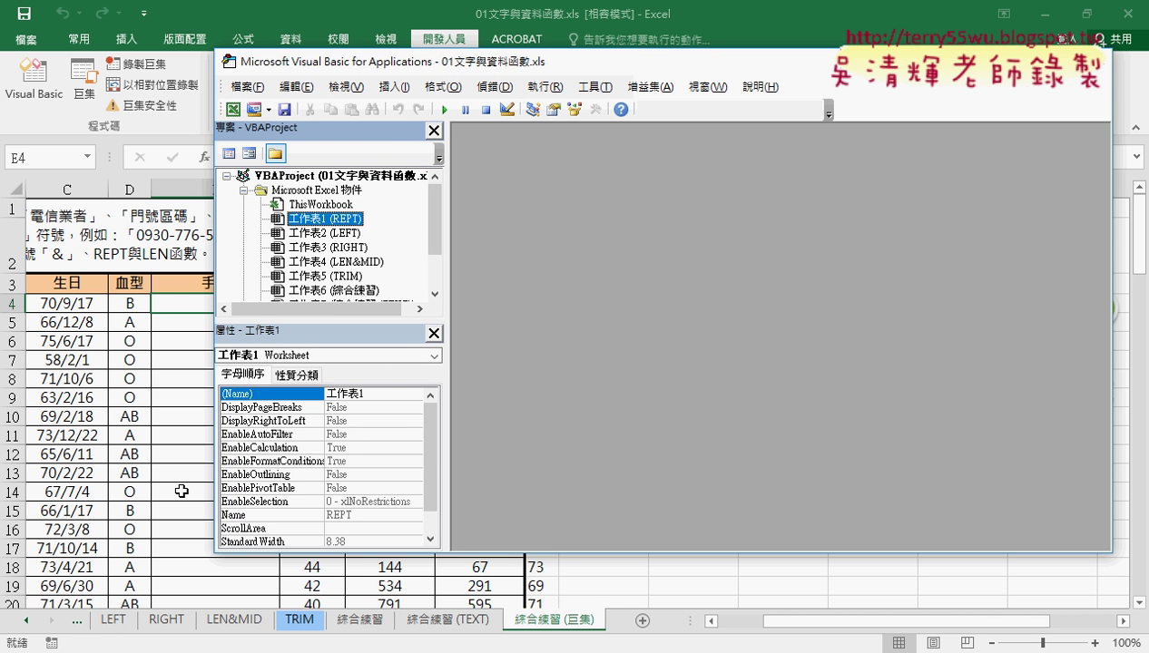
left_click(316, 233)
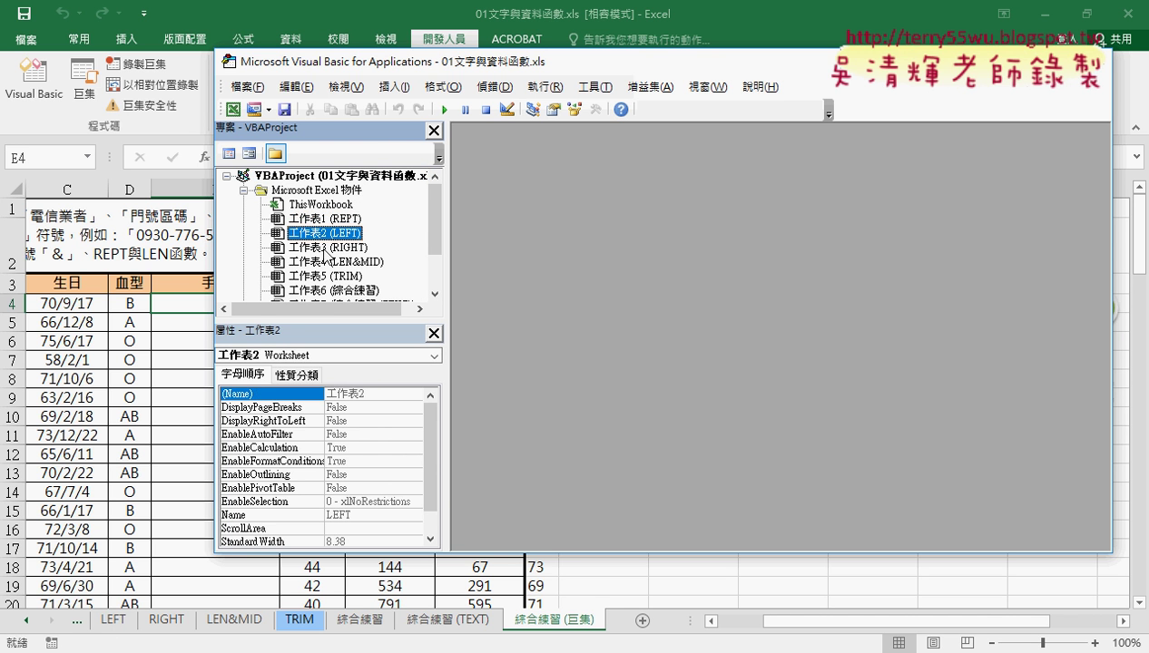
left_click(324, 246)
left_click(324, 205)
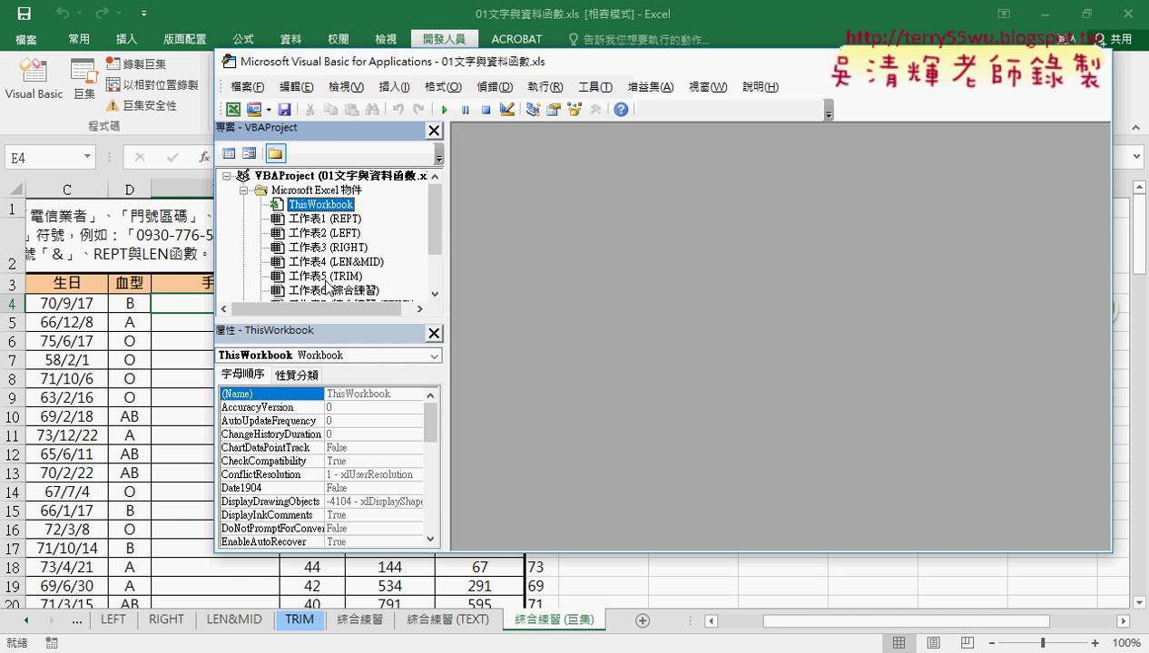
- Lengthen the project list to reveal Module1, view its properties and open its code
mouse_move(328, 319)
left_mouse_down()
mouse_move(331, 393)
mouse_move(332, 366)
left_mouse_up()
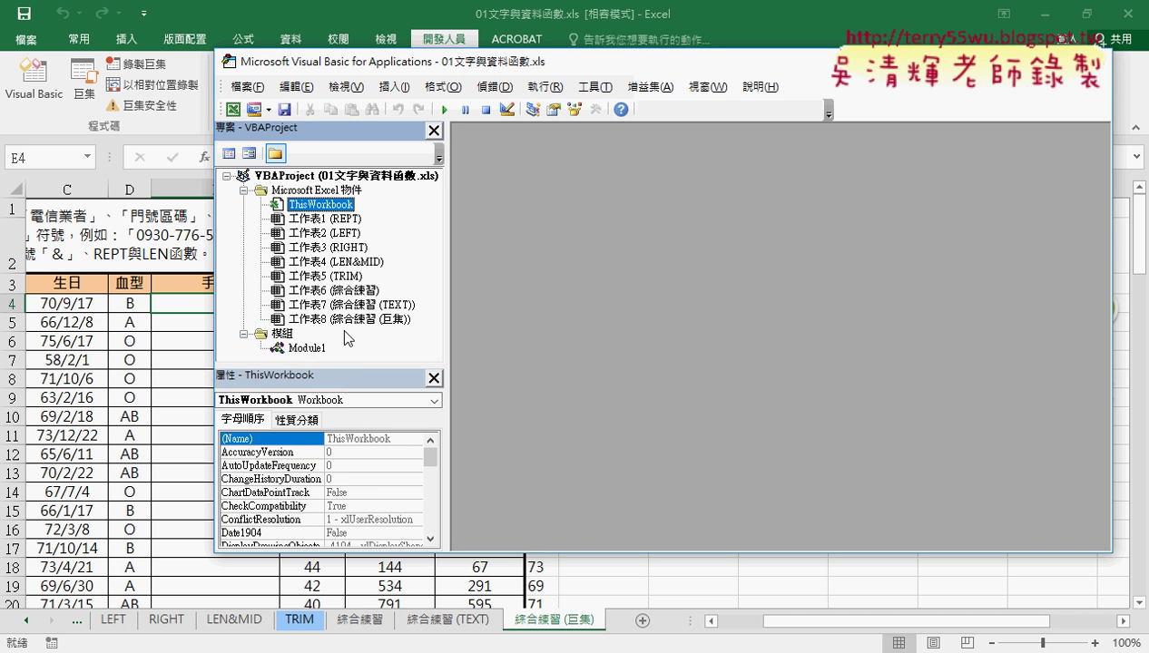
left_click(305, 348)
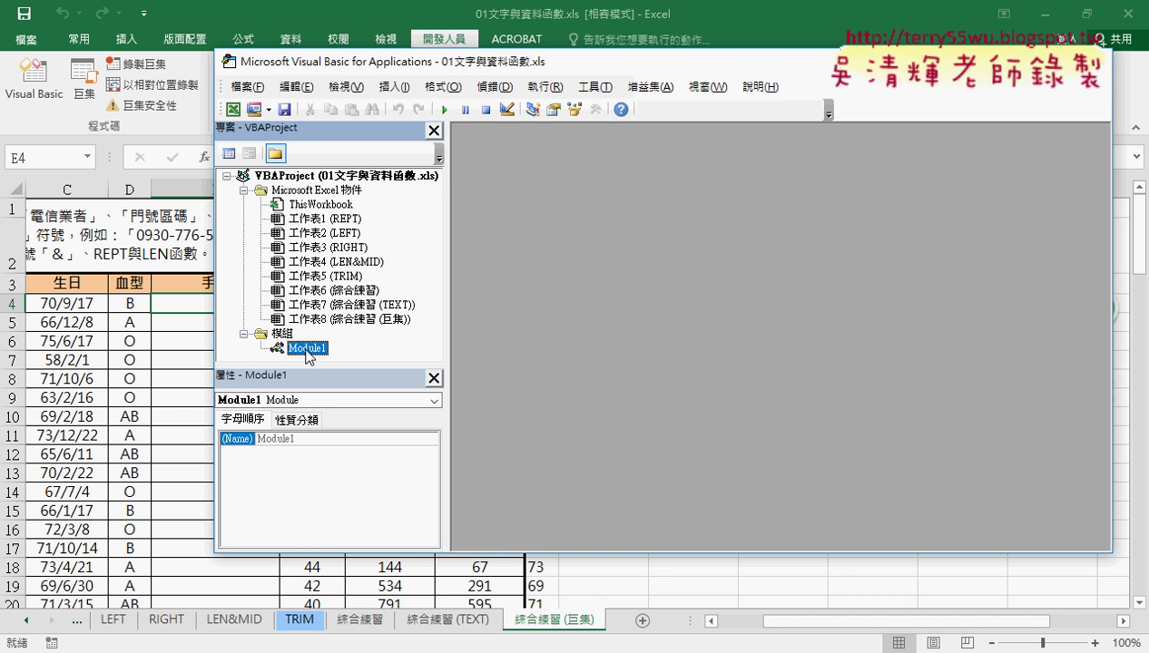
double_click(307, 349)
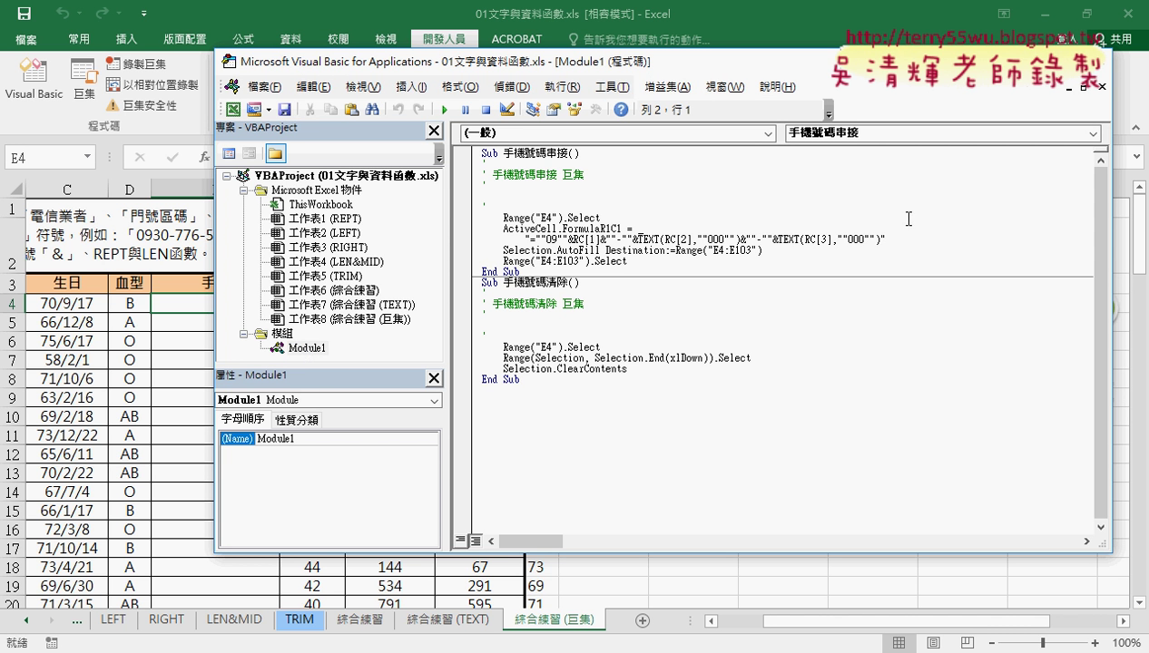
- Close the Module1 code, Properties and Project panes, then exit to the 綜合練習 (巨集) sheet
left_click(1101, 87)
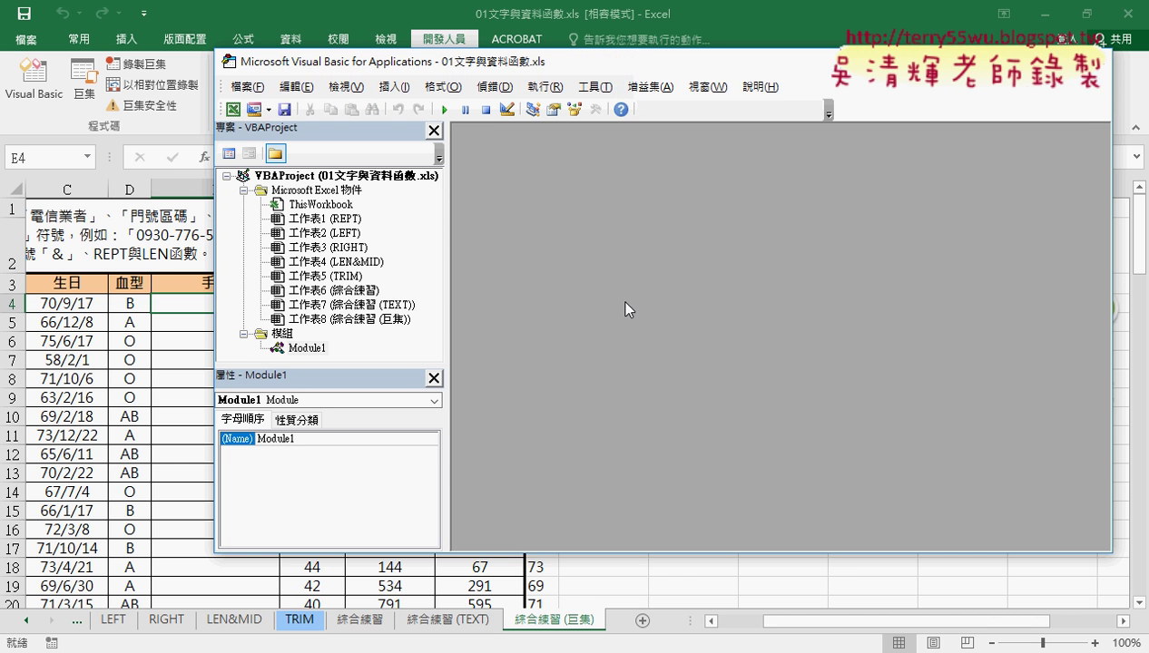
double_click(321, 350)
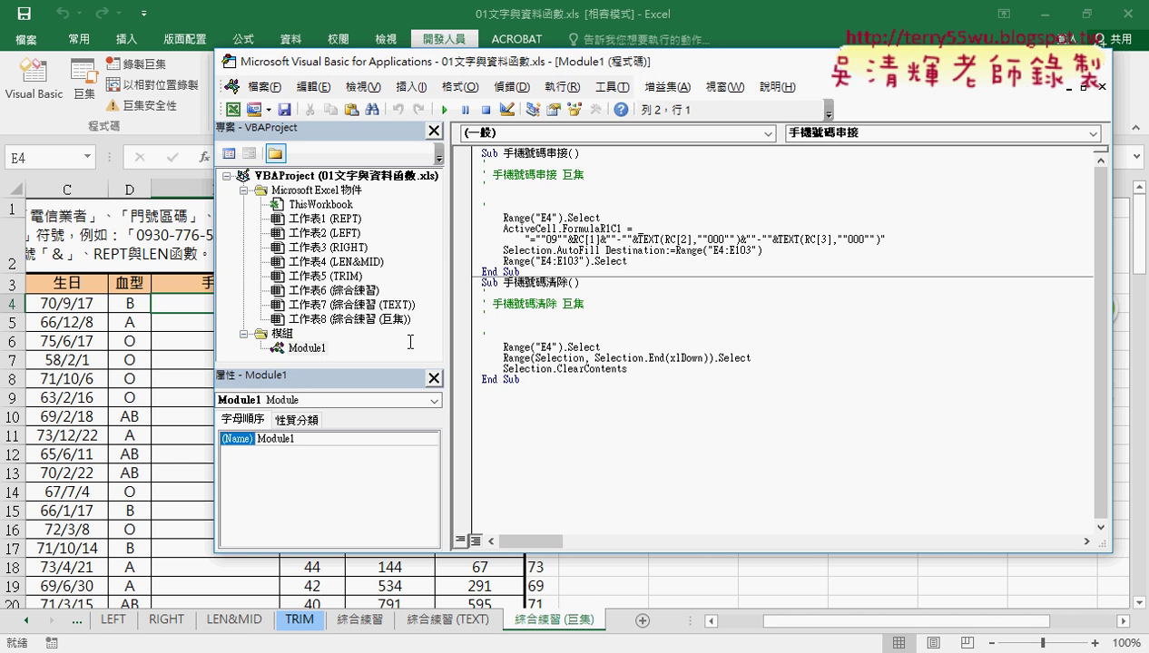
left_click(1101, 87)
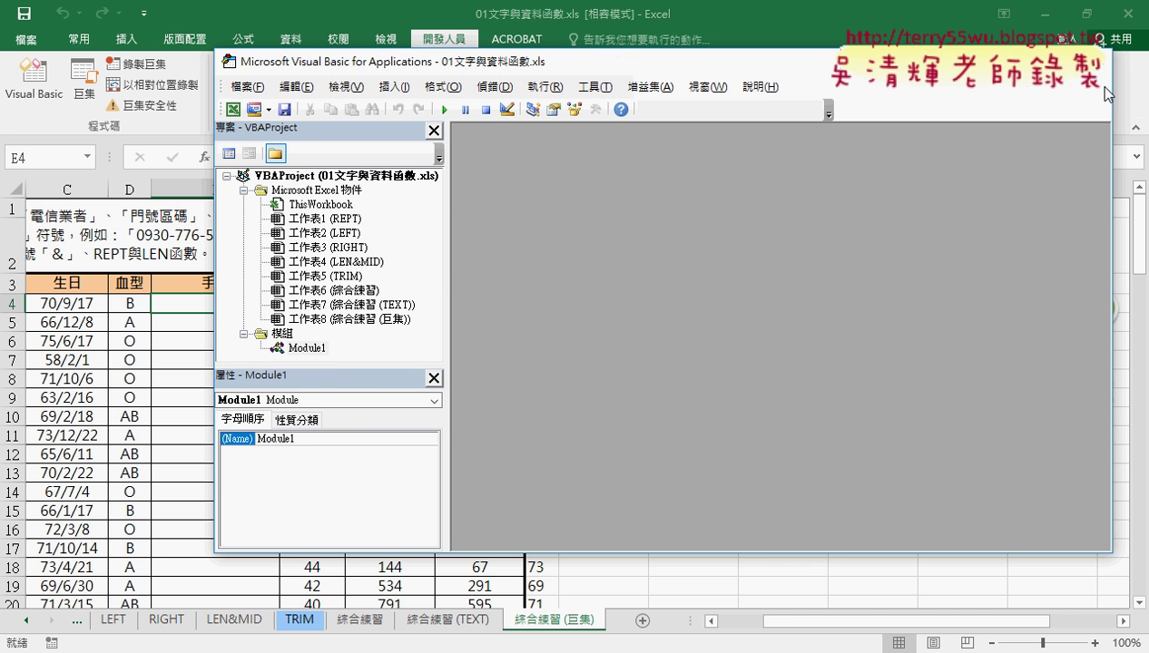
left_click(434, 379)
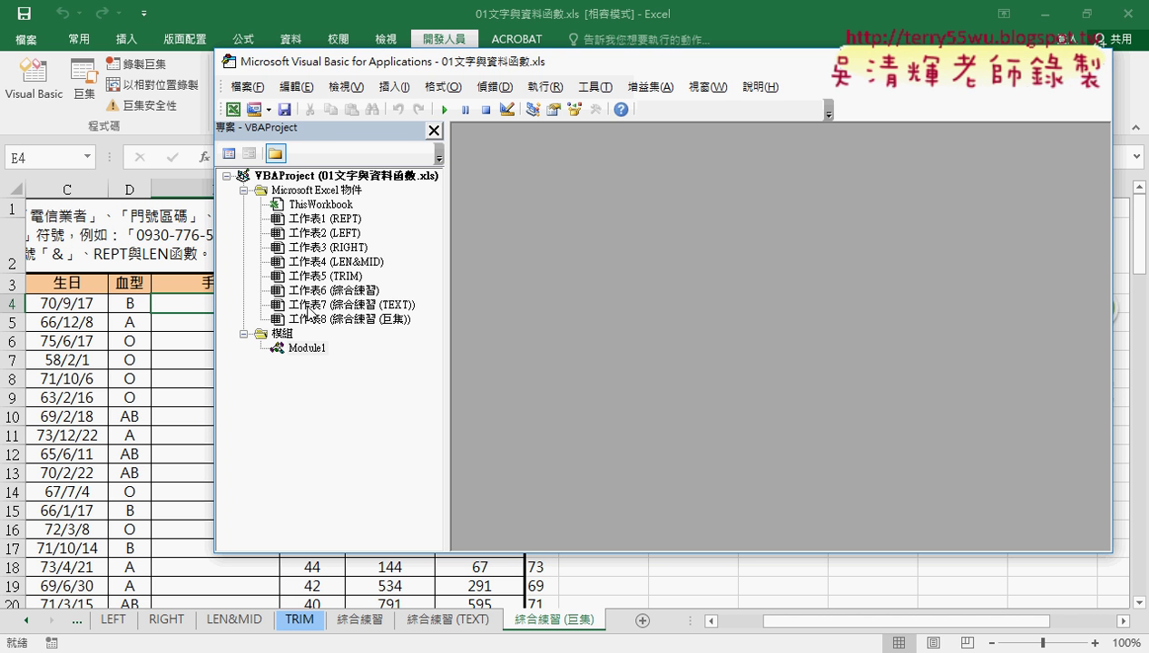
left_click(433, 130)
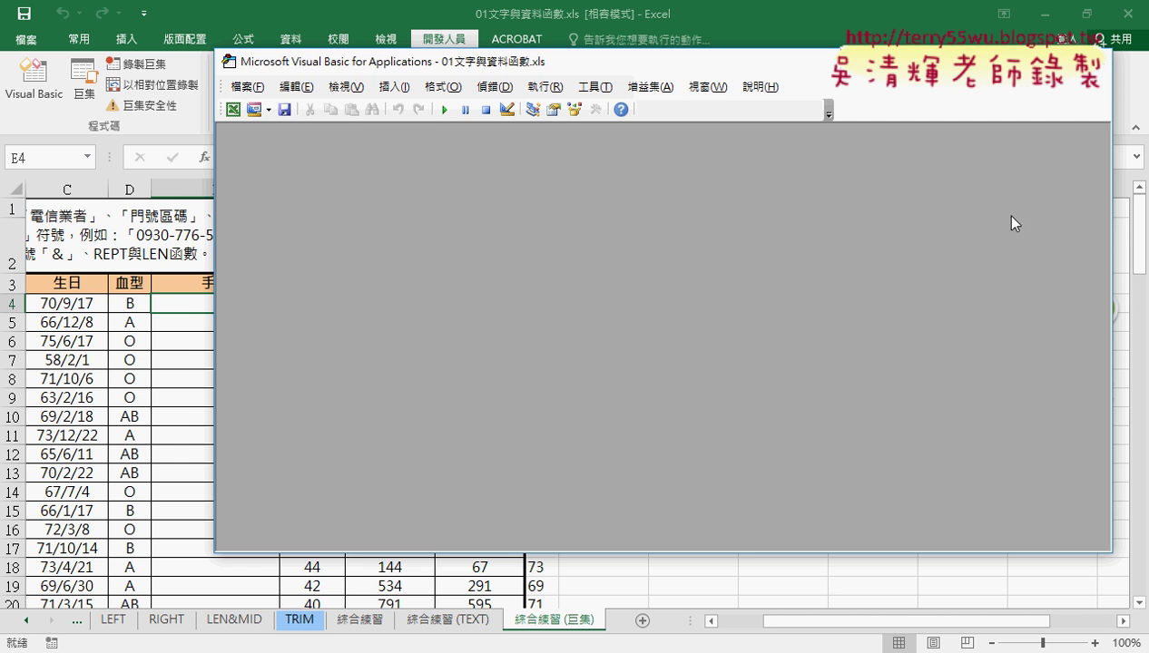
left_click(1092, 60)
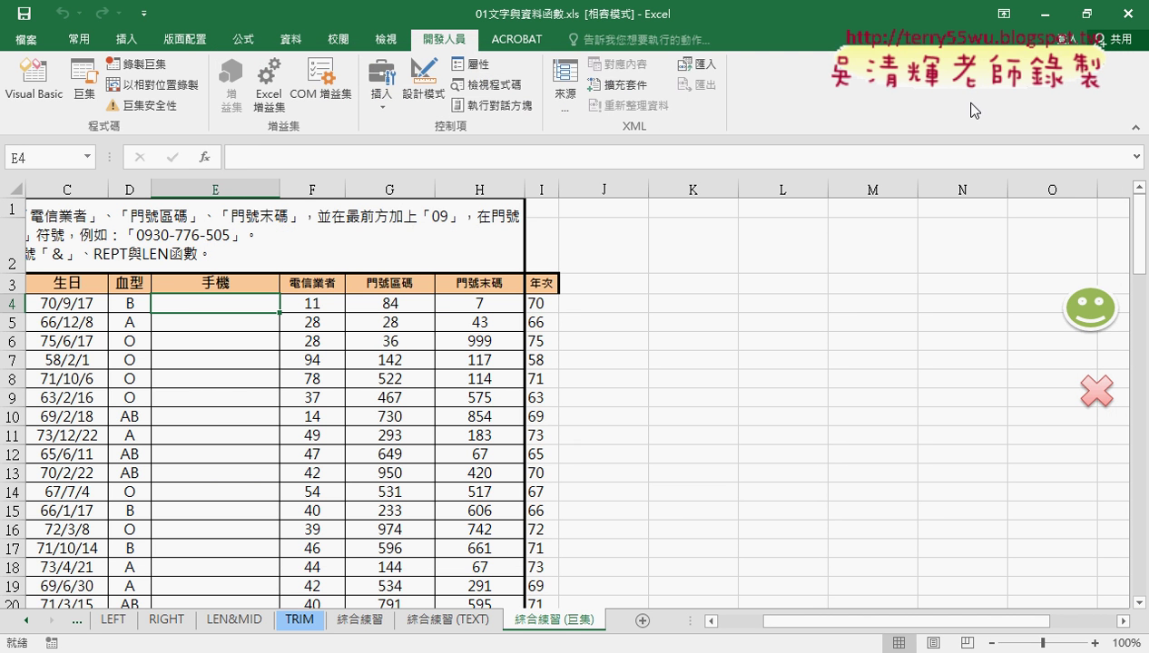
- Open Visual Basic, return to Excel, then edit 手機號碼串接 and close its Module1 code window
left_click(41, 102)
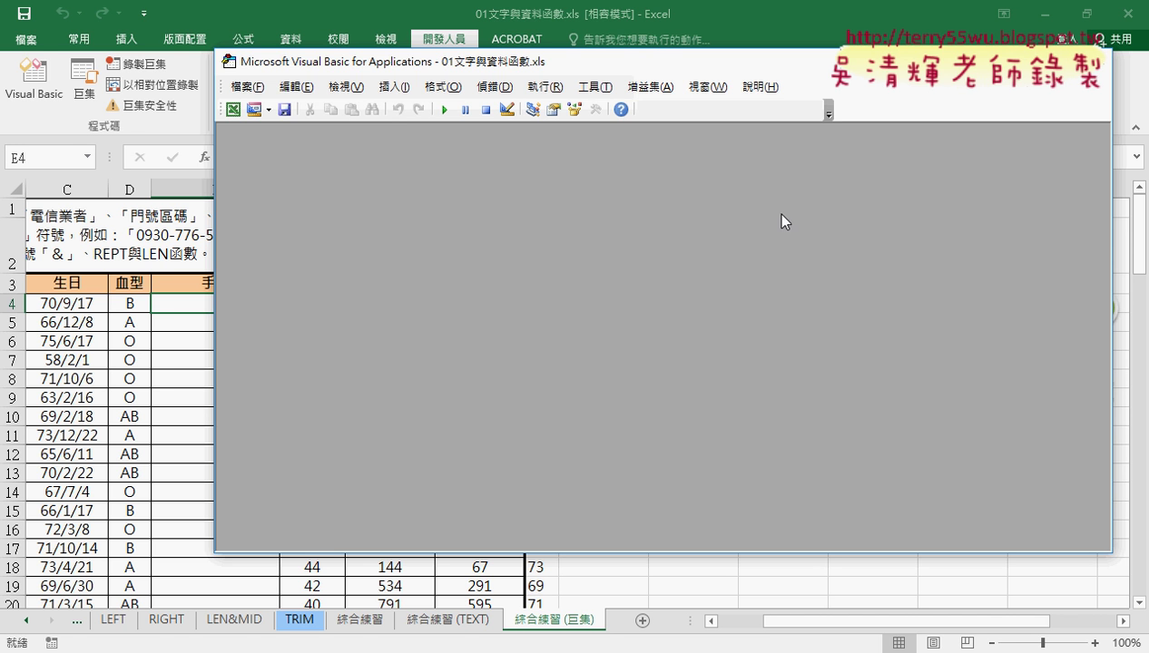
left_click(1091, 61)
left_click(83, 82)
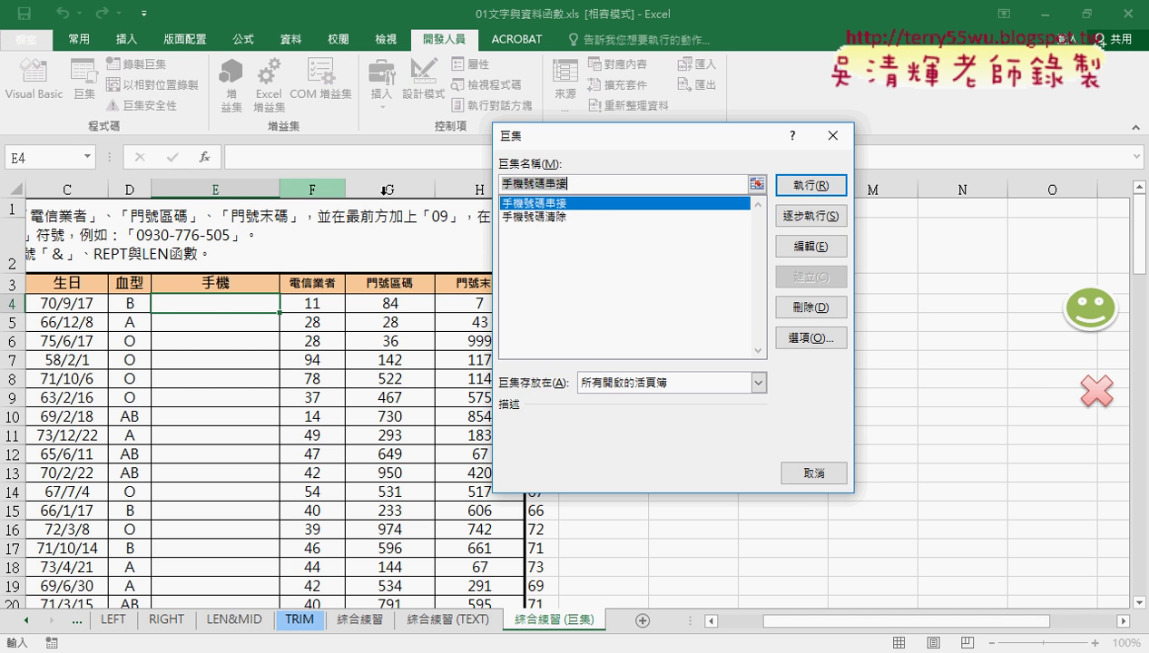
left_click(810, 249)
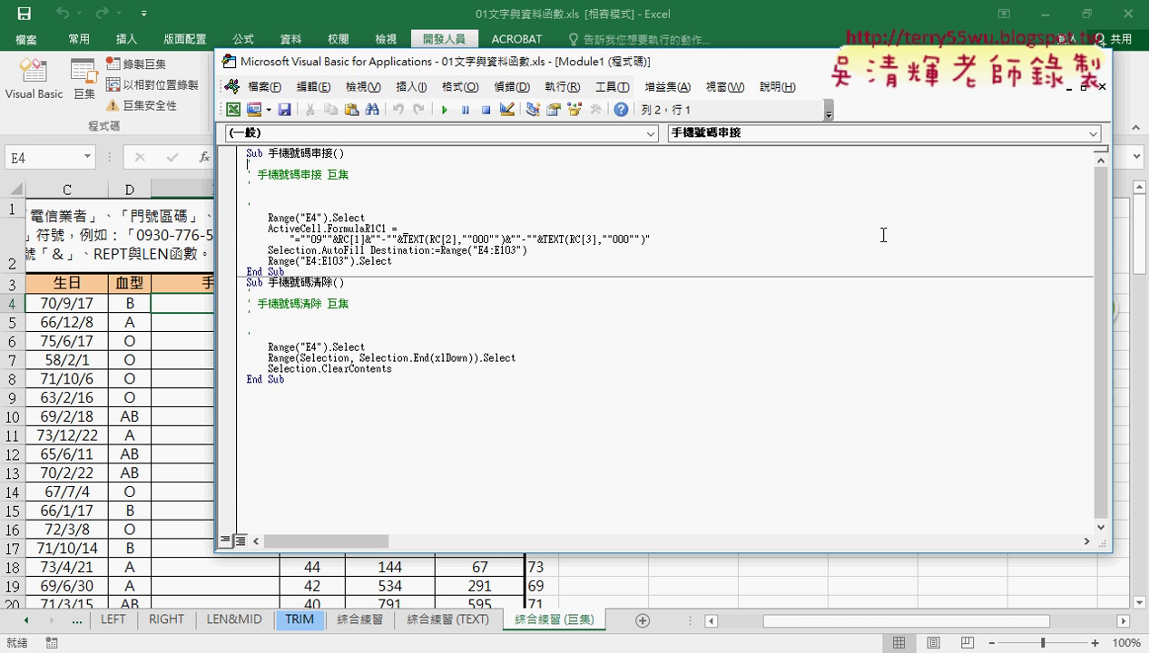
left_click(1101, 86)
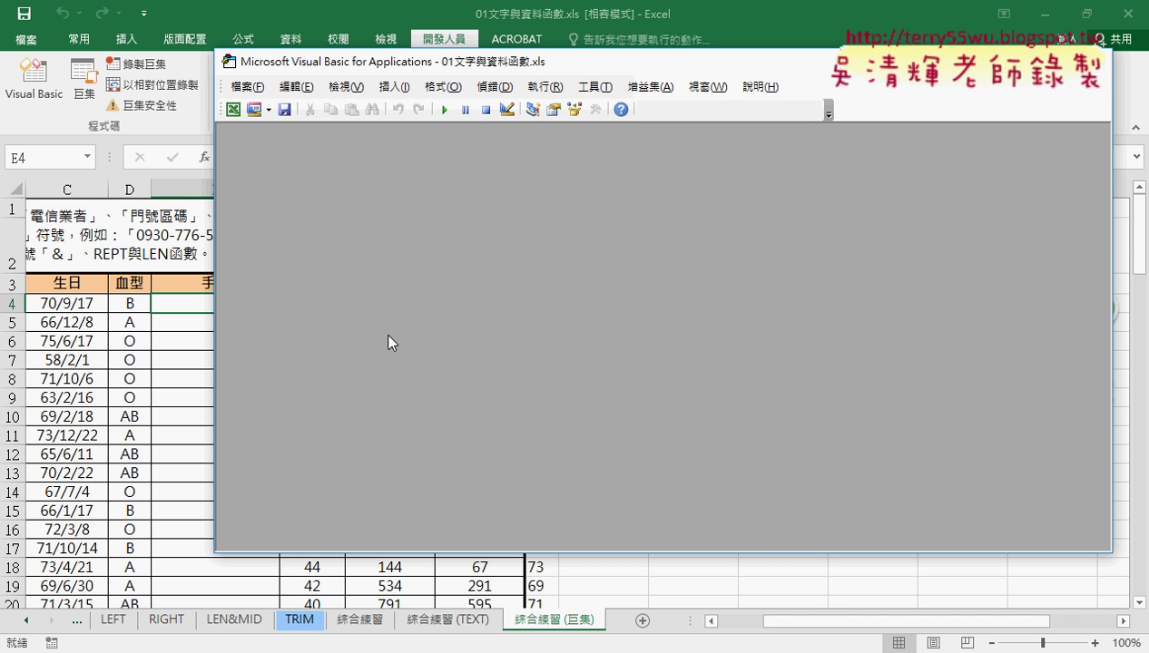
left_click(366, 98)
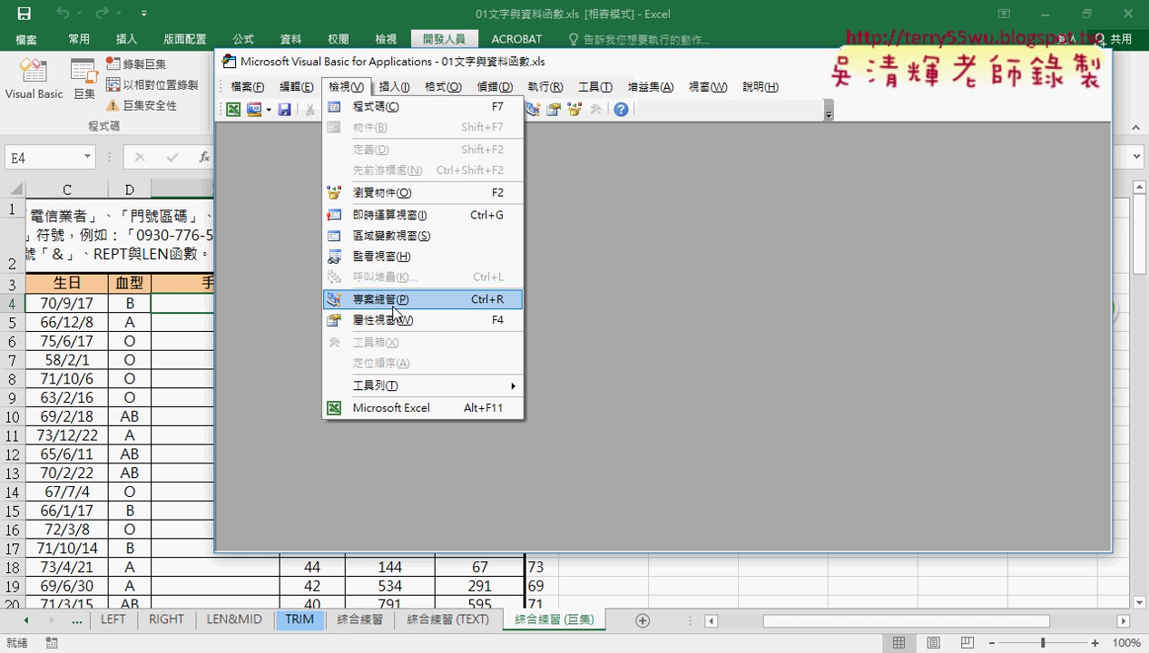
left_click(393, 306)
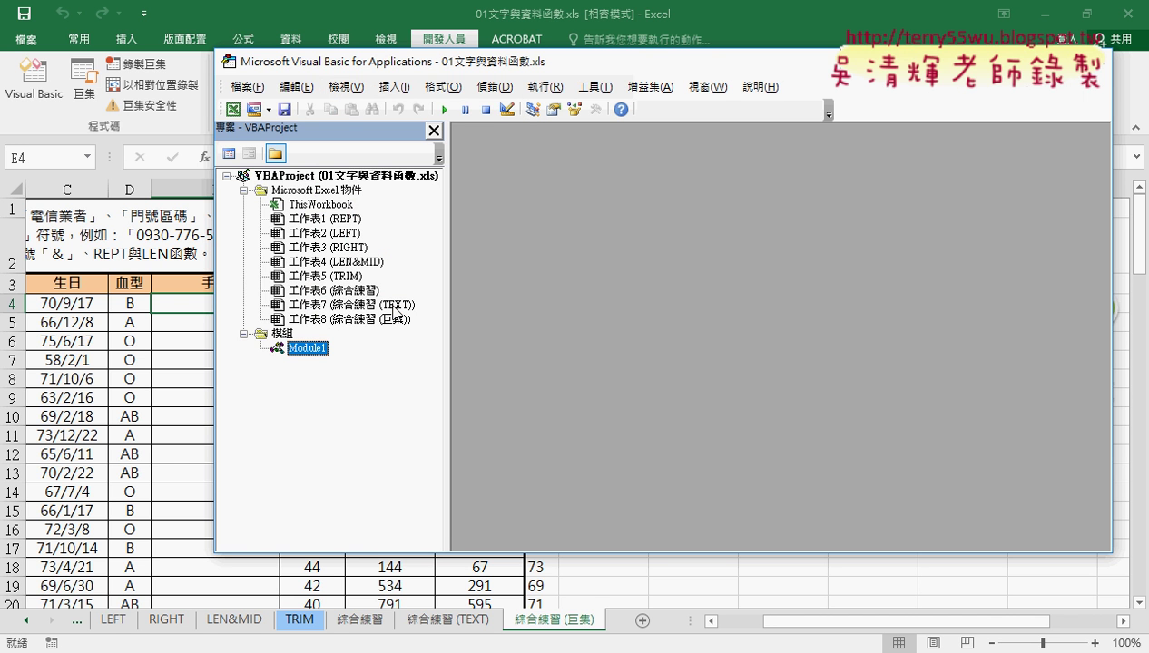
left_click(357, 88)
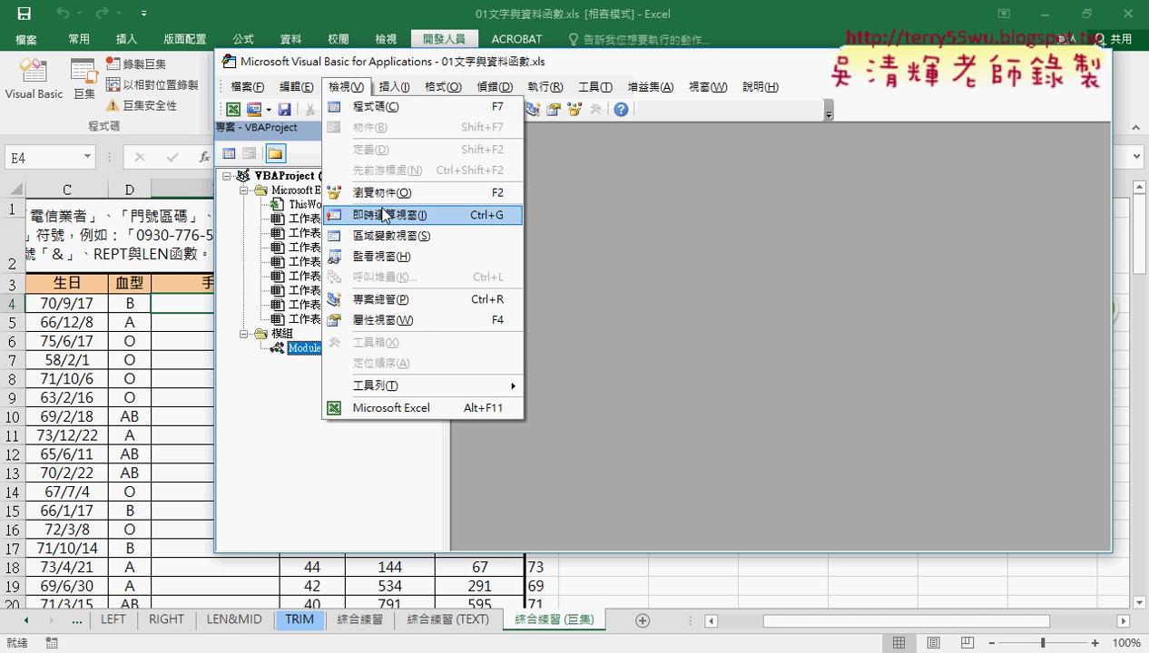
left_click(397, 324)
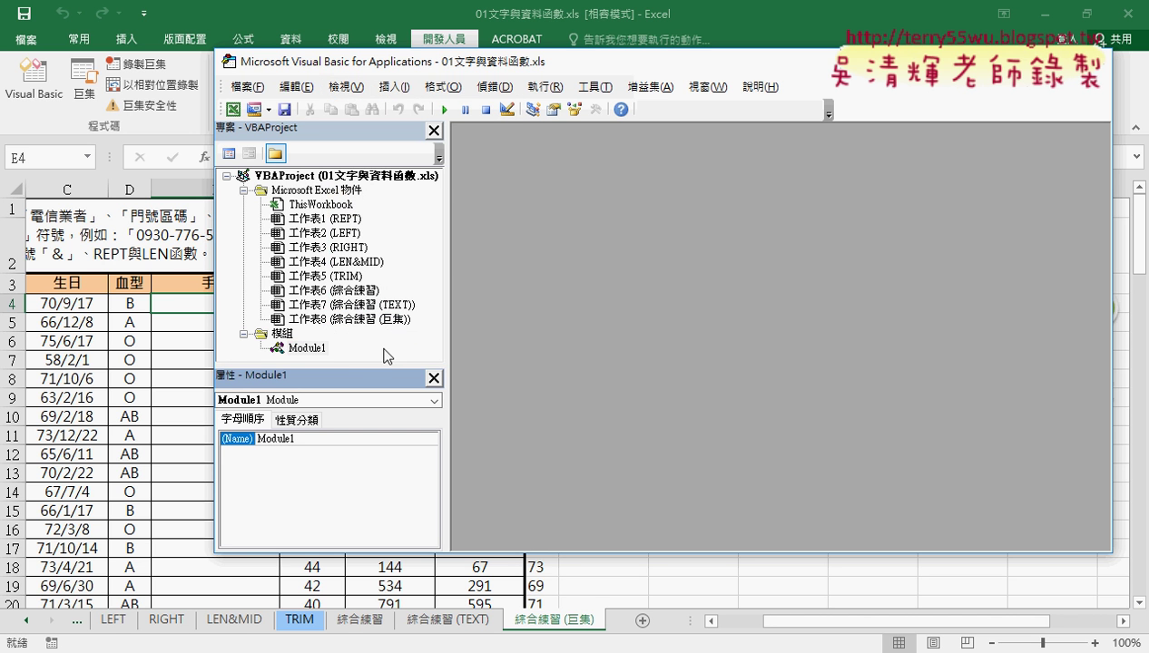
mouse_move(379, 364)
left_mouse_down()
mouse_move(376, 290)
mouse_move(376, 379)
left_mouse_up()
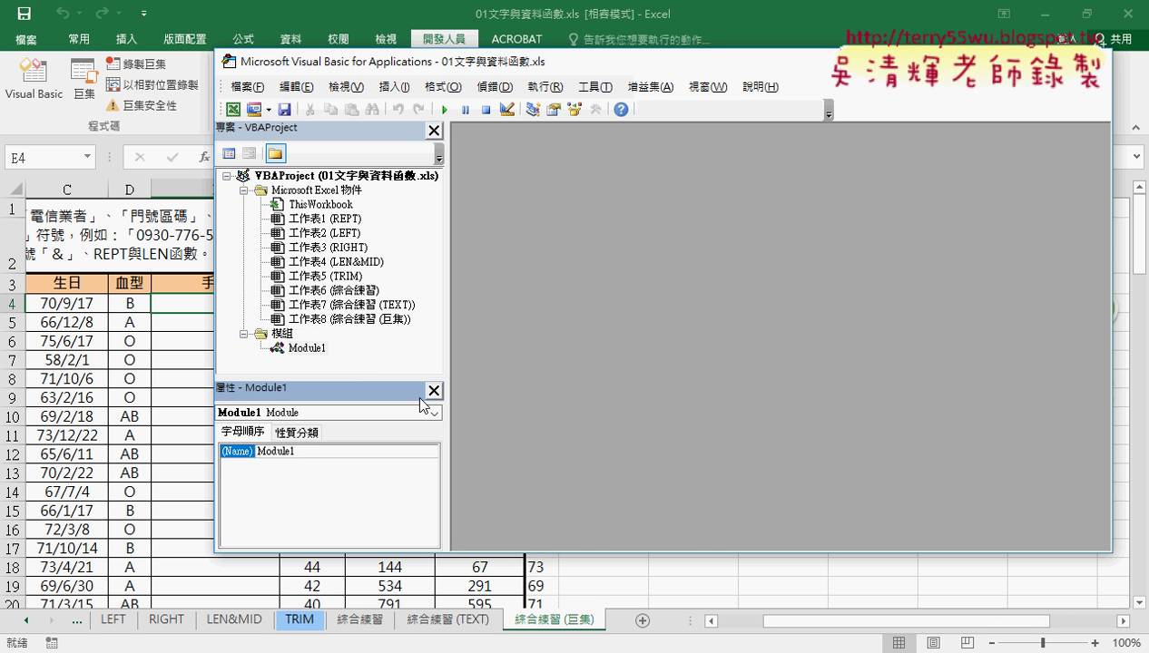
left_click(433, 391)
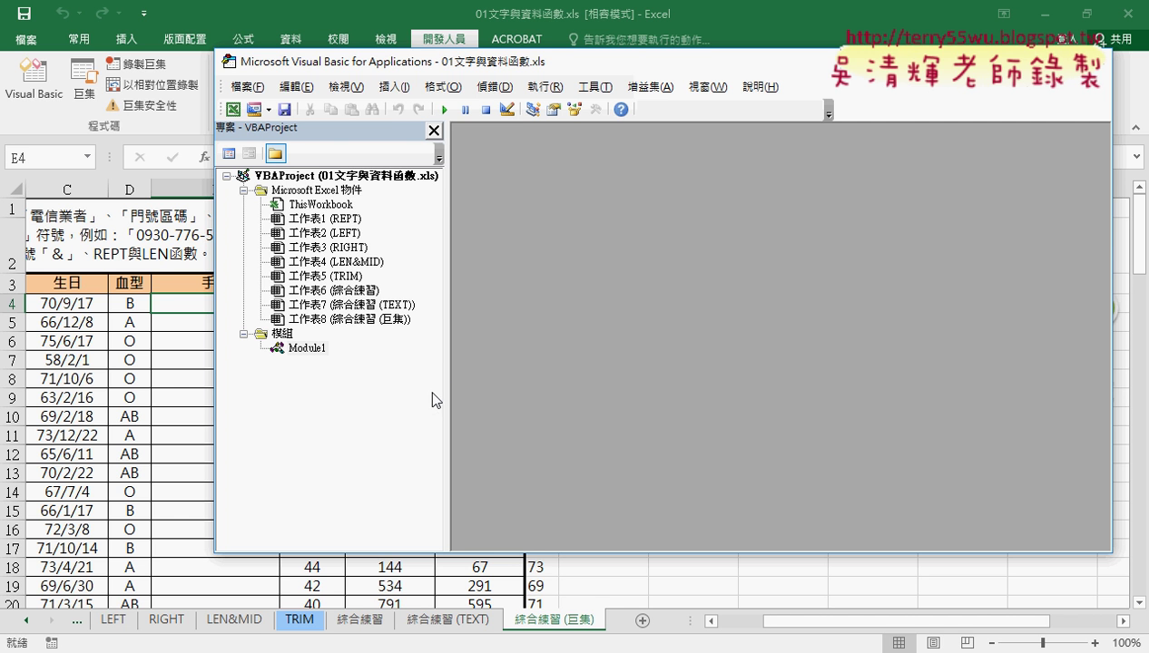
left_click(346, 87)
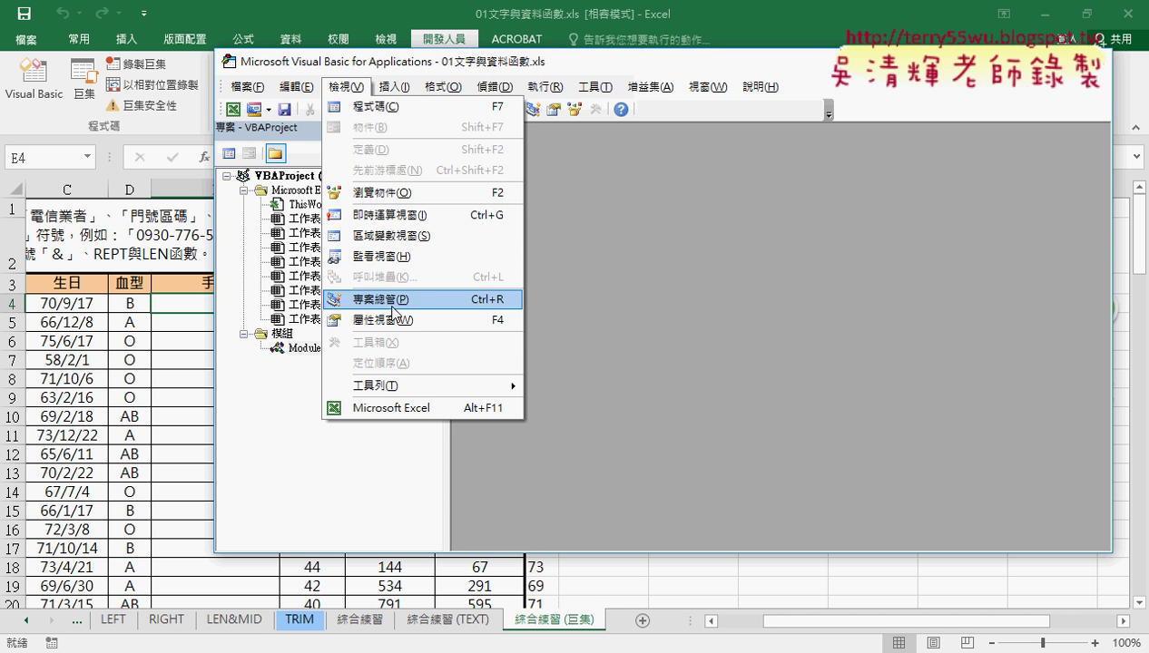
left_click(396, 321)
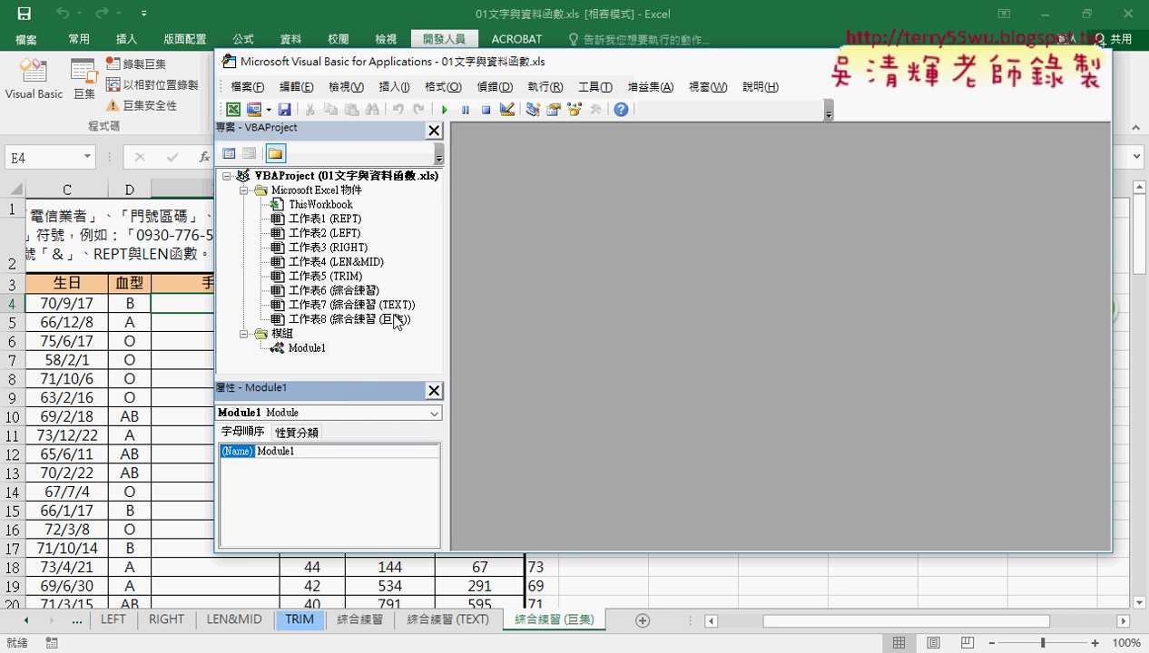
- Float the Module1 properties pane and the project tree as two separate windows
mouse_move(373, 391)
left_mouse_down()
mouse_move(602, 396)
mouse_move(602, 382)
left_mouse_up()
left_click_drag(339, 128, 442, 182)
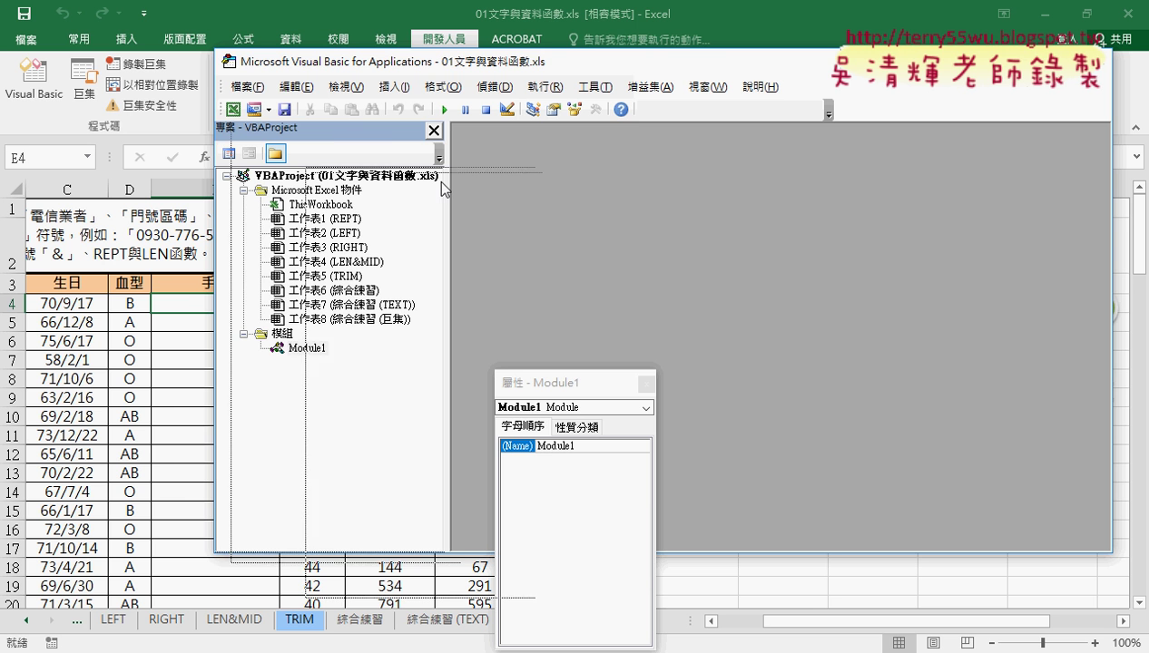
mouse_move(390, 128)
left_mouse_down()
mouse_move(725, 222)
mouse_move(345, 154)
mouse_move(366, 156)
left_mouse_up()
left_click_drag(346, 282, 348, 388)
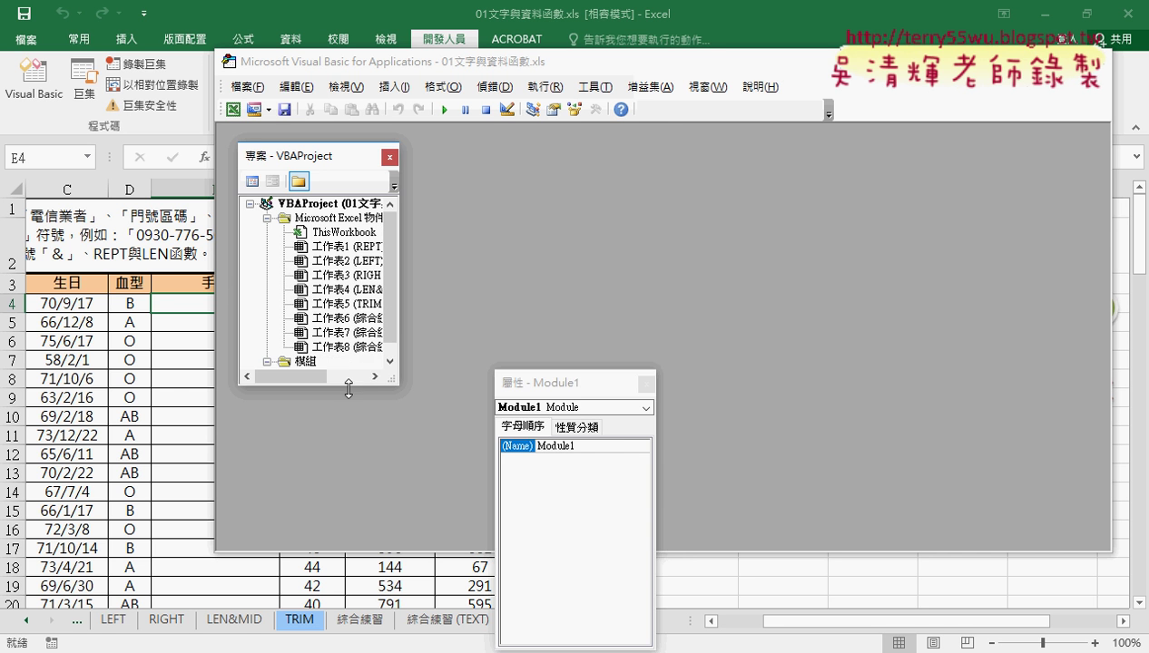
left_click_drag(544, 385, 364, 401)
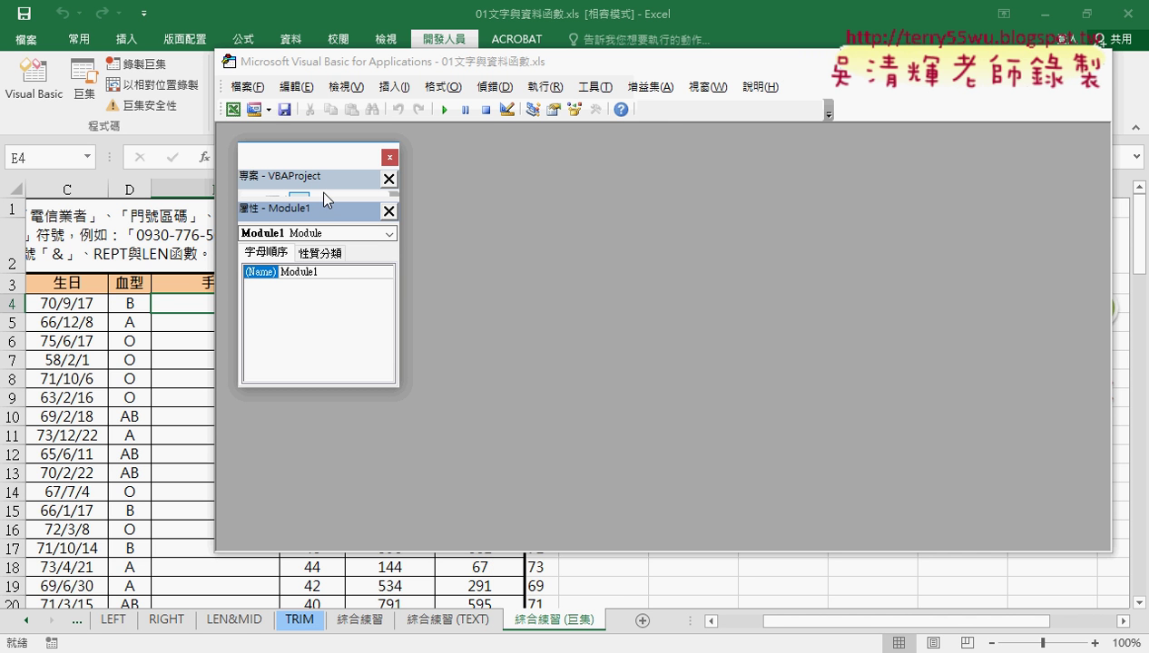
mouse_move(335, 210)
left_mouse_down()
mouse_move(584, 327)
mouse_move(577, 315)
left_mouse_up()
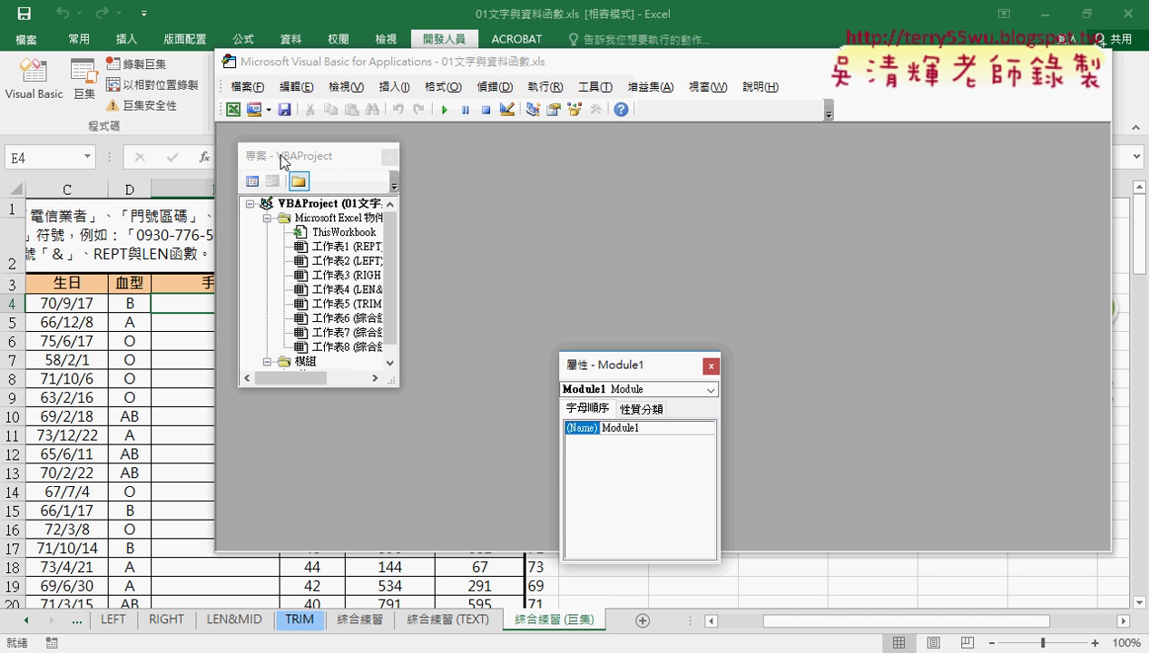
mouse_move(295, 155)
left_mouse_down()
mouse_move(266, 150)
mouse_move(323, 131)
mouse_move(367, 296)
left_mouse_up()
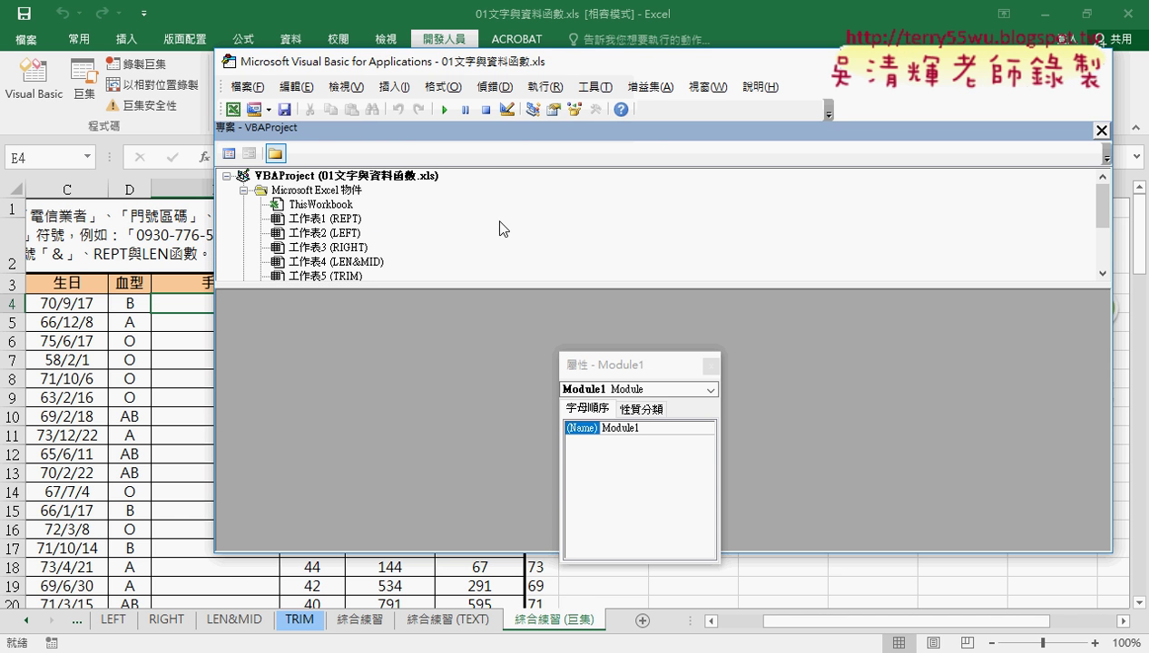
- Dock the project tree back into the editor, then pull it out as a floating window again
mouse_move(489, 130)
left_mouse_down()
mouse_move(350, 391)
mouse_move(324, 256)
left_mouse_up()
left_click_drag(406, 158, 218, 314)
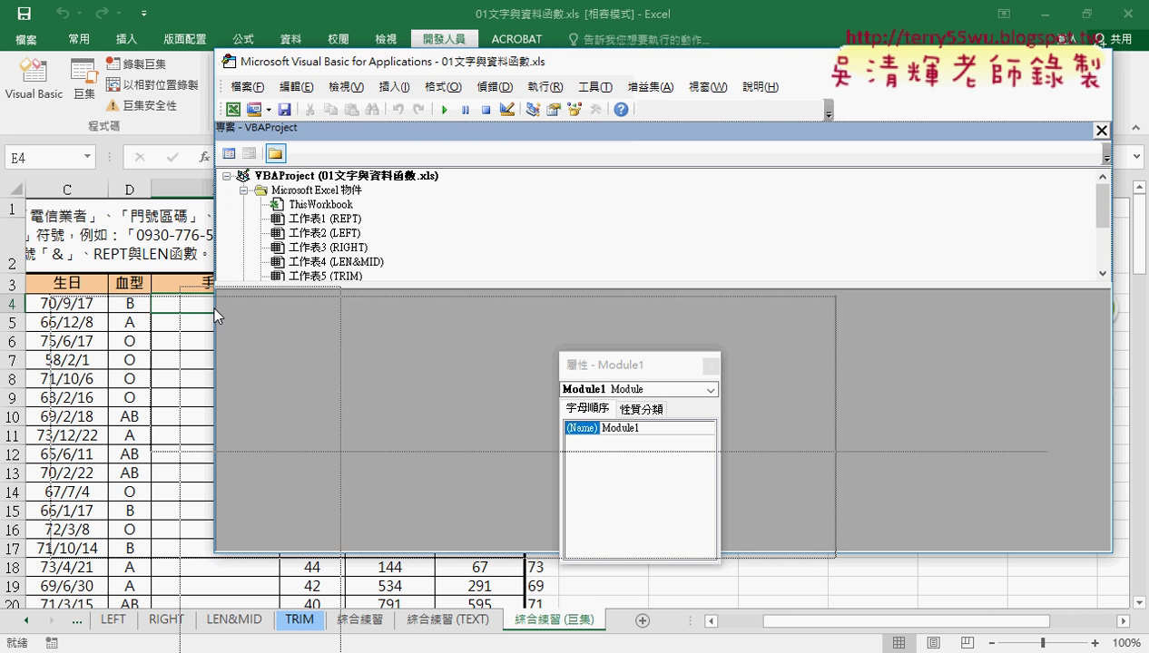
left_click_drag(218, 314, 213, 306)
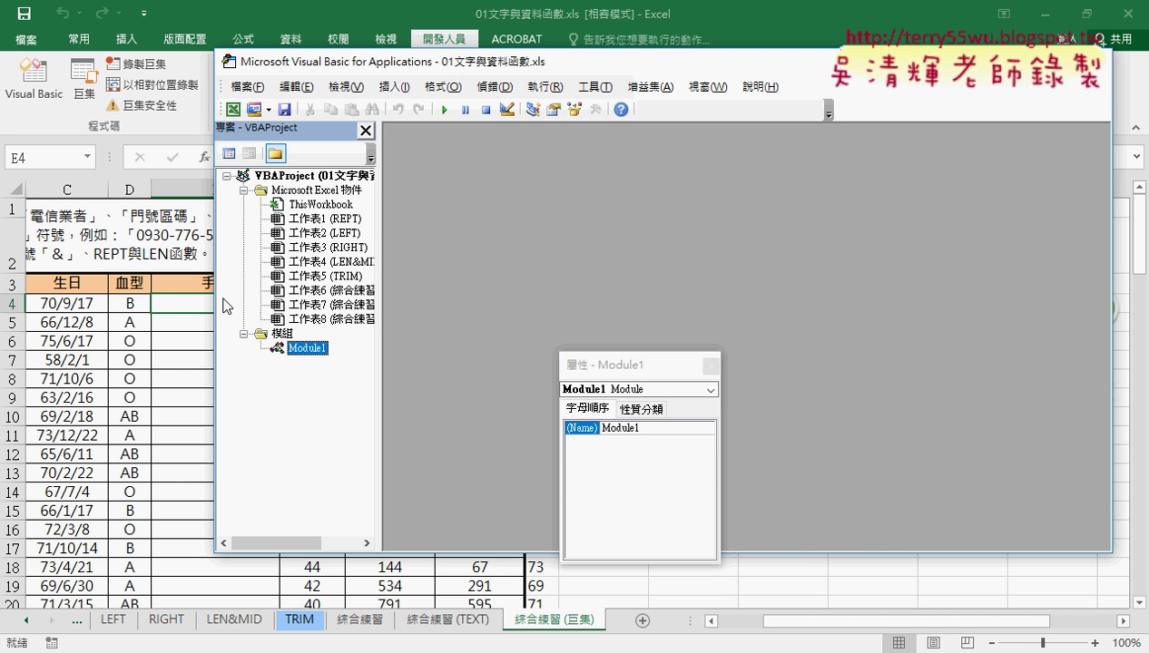
mouse_move(308, 129)
left_mouse_down()
mouse_move(687, 188)
mouse_move(307, 213)
left_mouse_up()
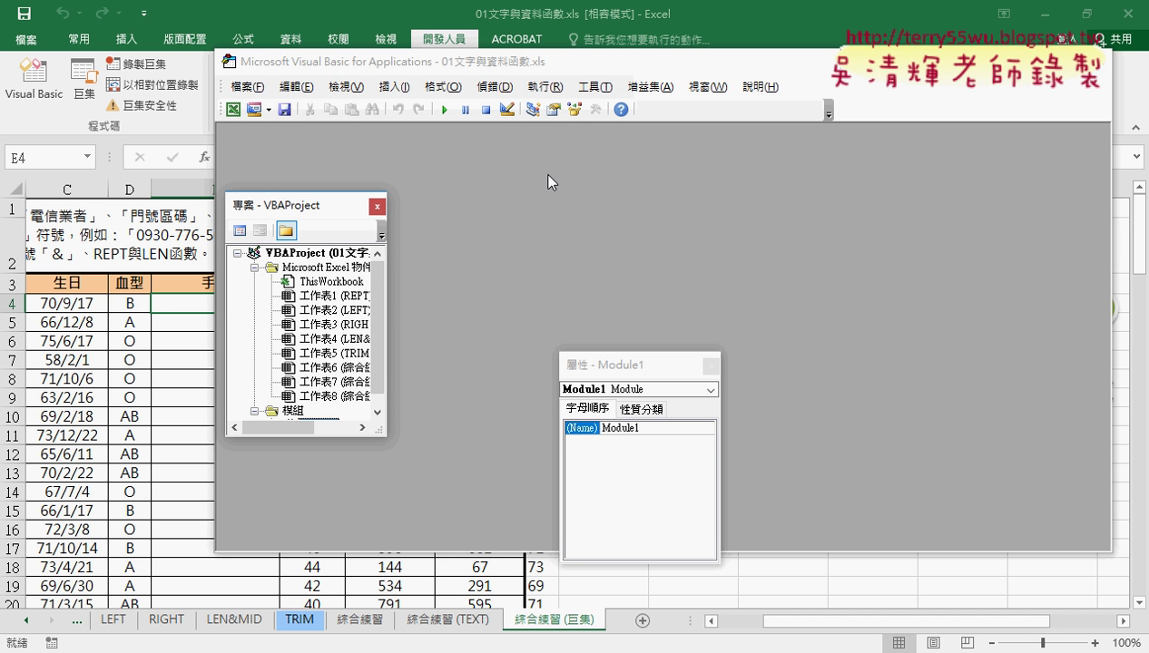
left_click_drag(306, 210, 217, 187)
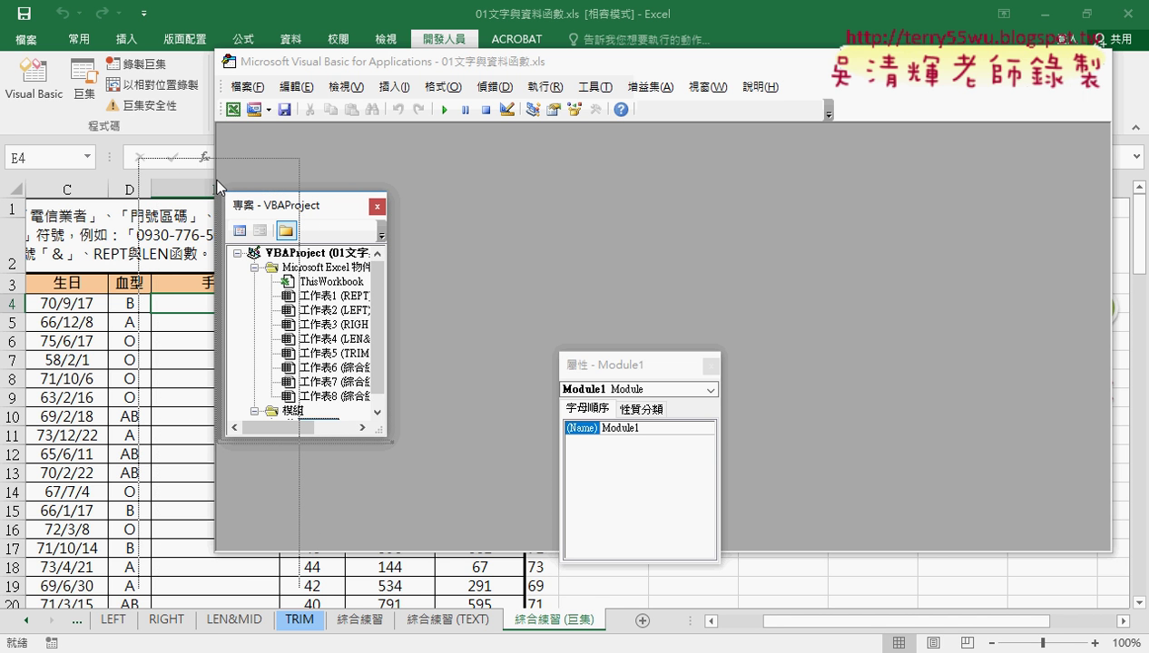
- Re-dock the floating project tree pane into the editor
left_click_drag(218, 187, 251, 191)
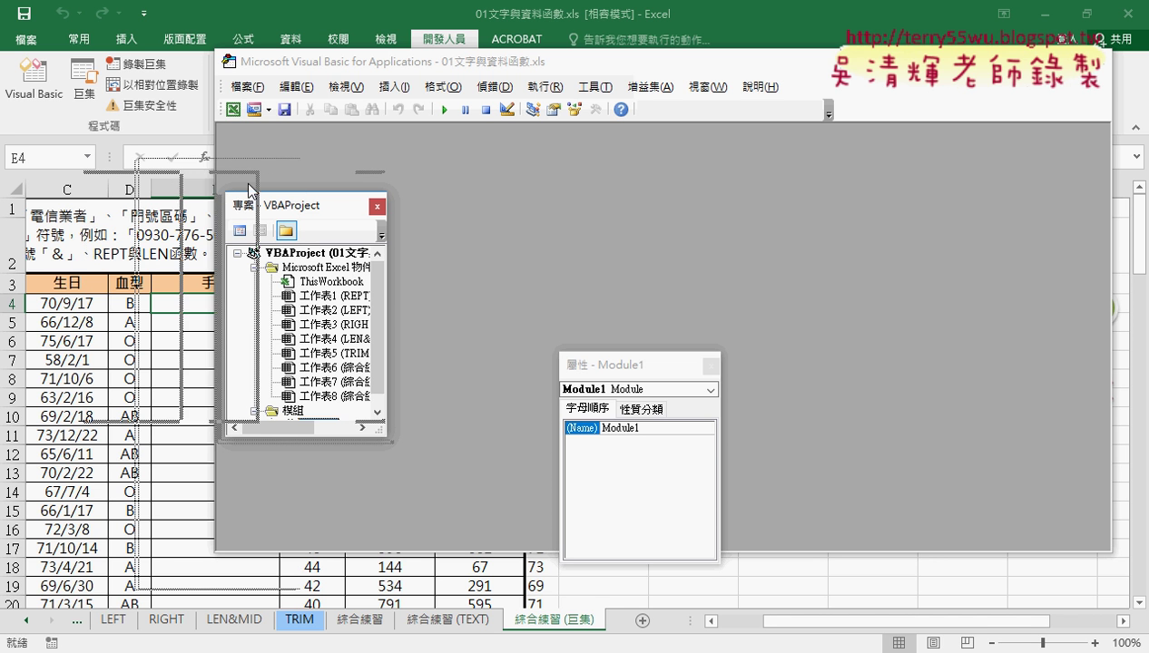
left_click_drag(251, 191, 222, 196)
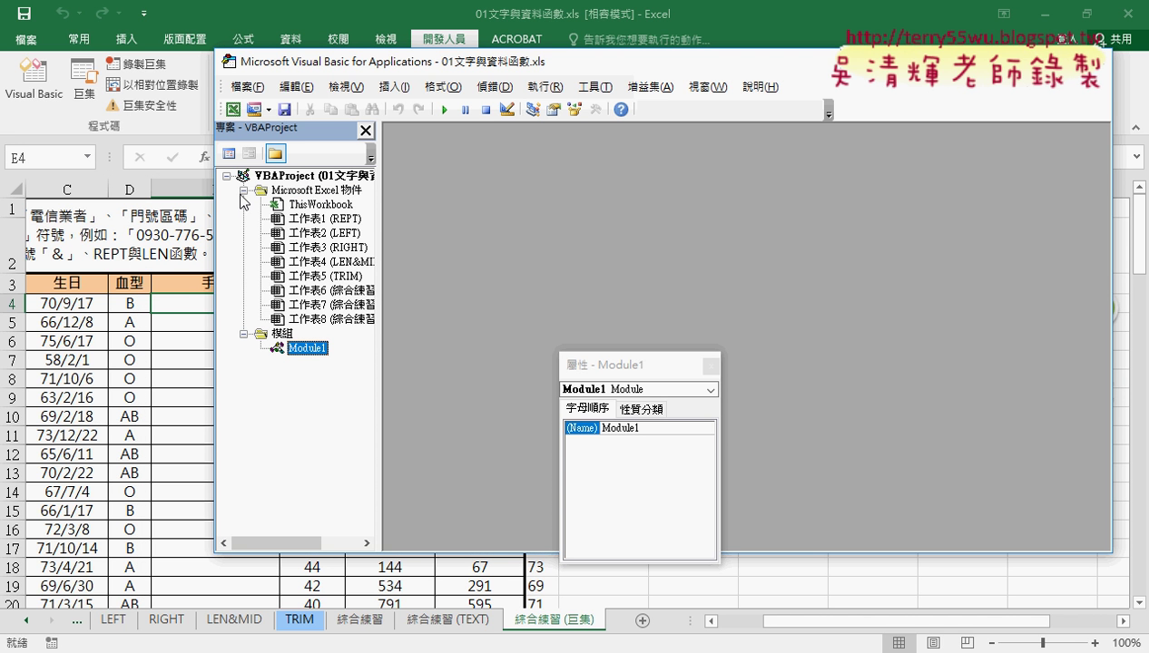
left_click_drag(293, 129, 523, 226)
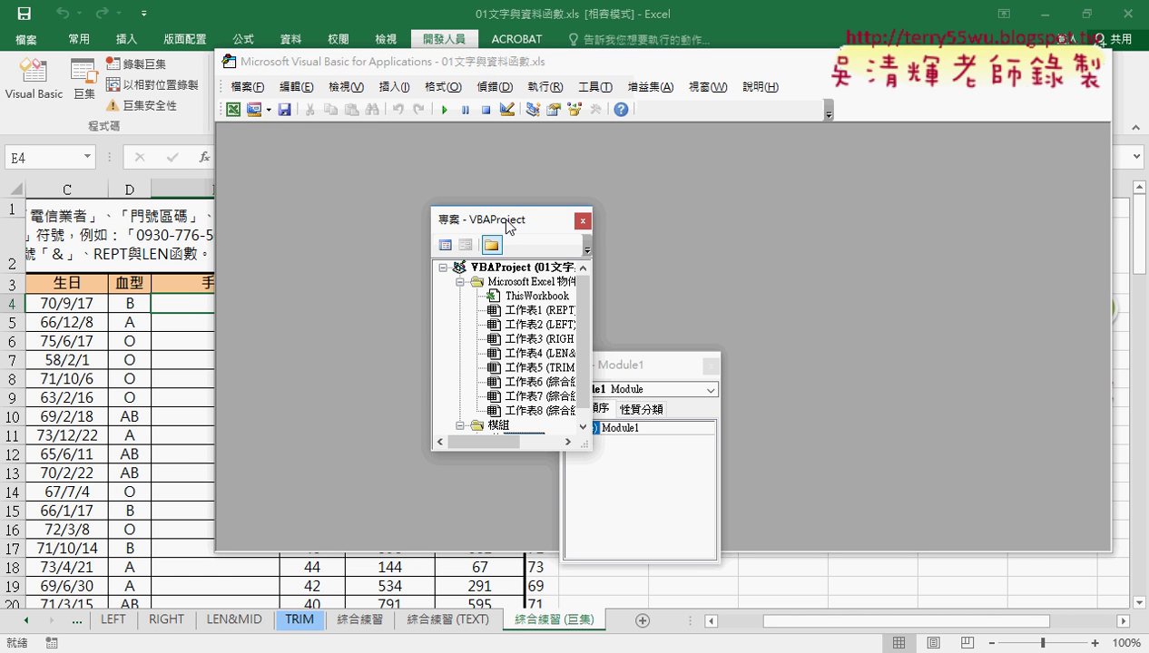
double_click(505, 220)
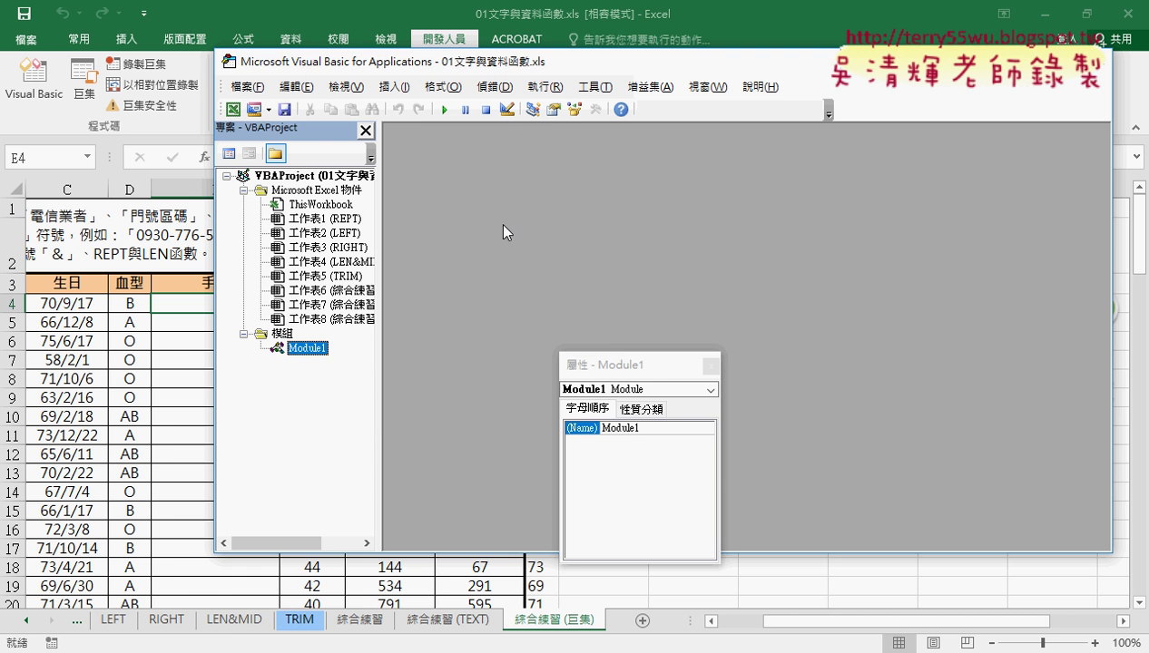
- Dock the Module1 properties pane, float it out again, then close it
mouse_move(635, 365)
left_mouse_down()
mouse_move(376, 420)
mouse_move(575, 312)
left_mouse_up()
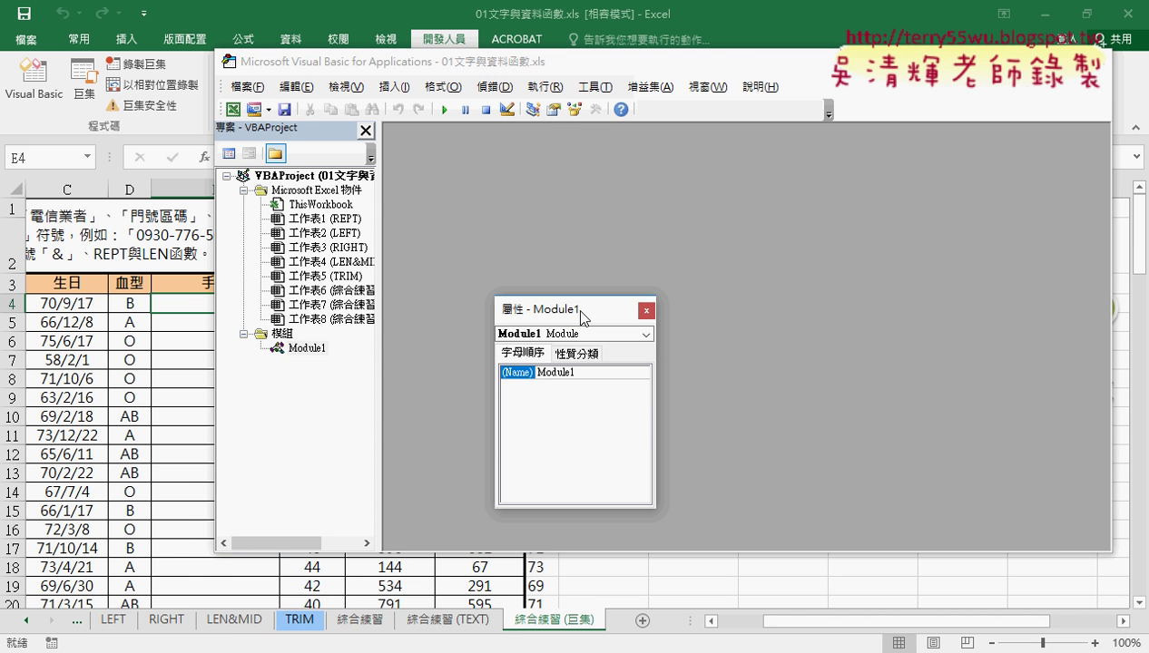
double_click(575, 310)
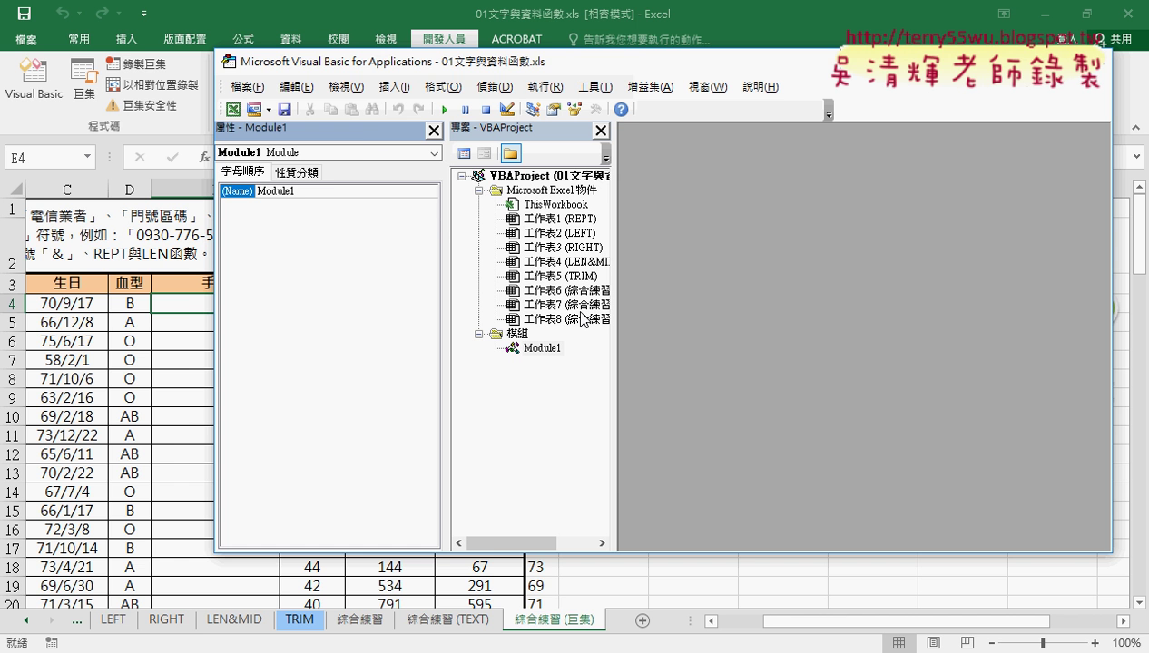
mouse_move(381, 128)
left_mouse_down()
mouse_move(481, 424)
mouse_move(526, 413)
left_mouse_up()
left_click(530, 415)
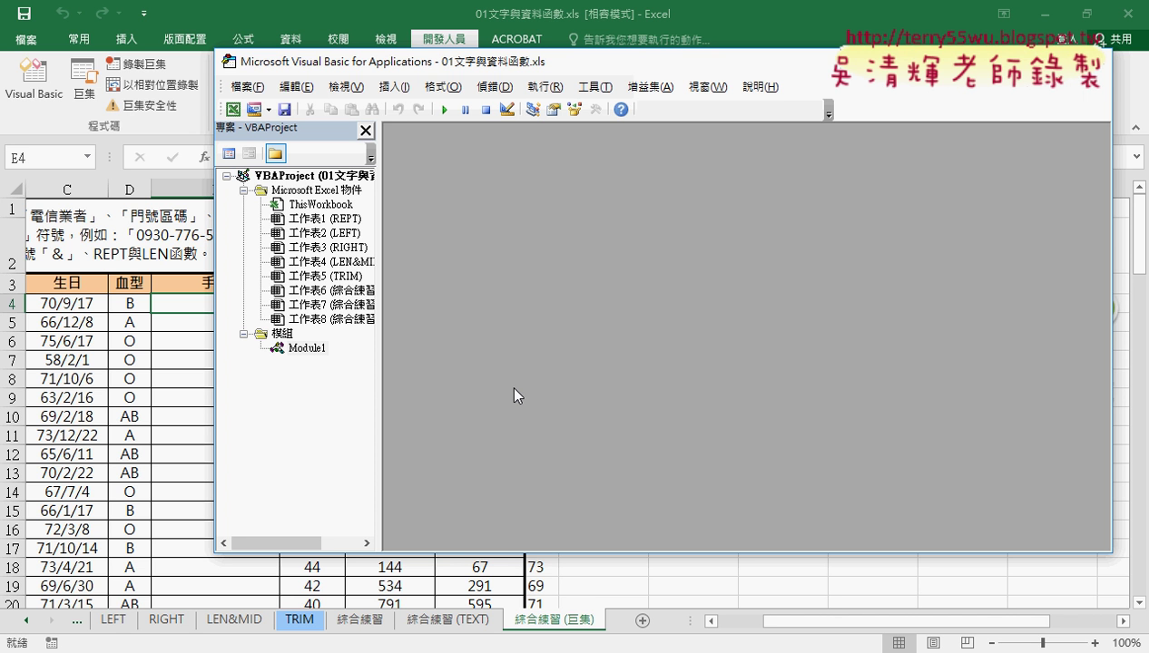
- Open Module1's code and slide the VBA editor right so the 手機 column is visible
double_click(313, 348)
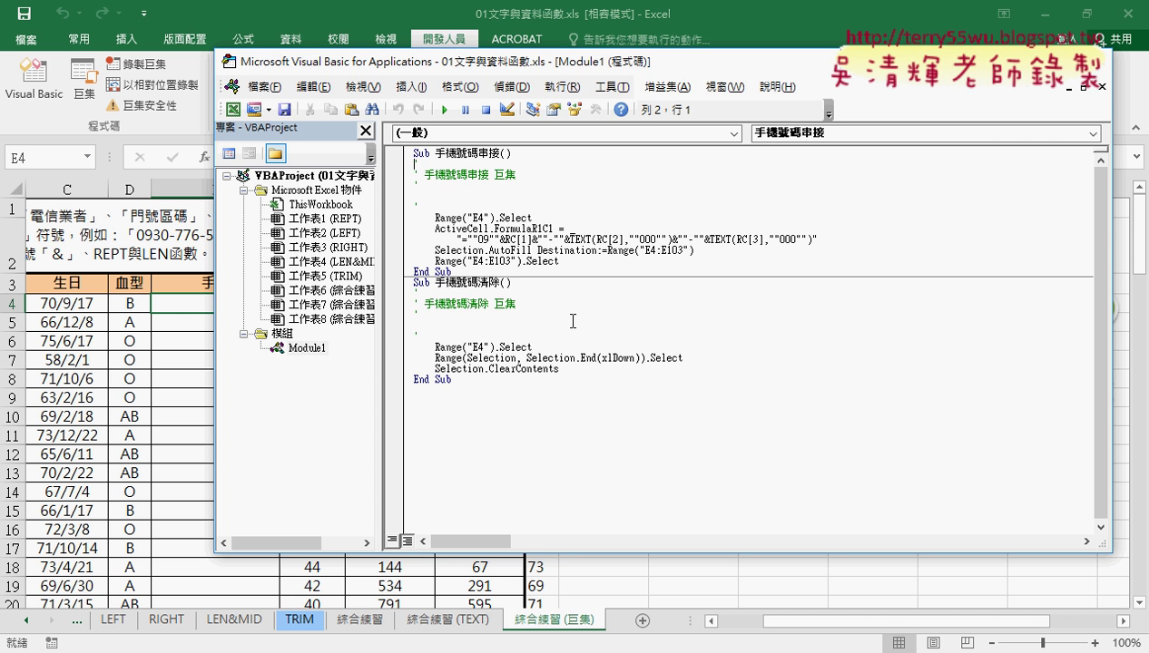
left_click_drag(533, 217, 410, 217)
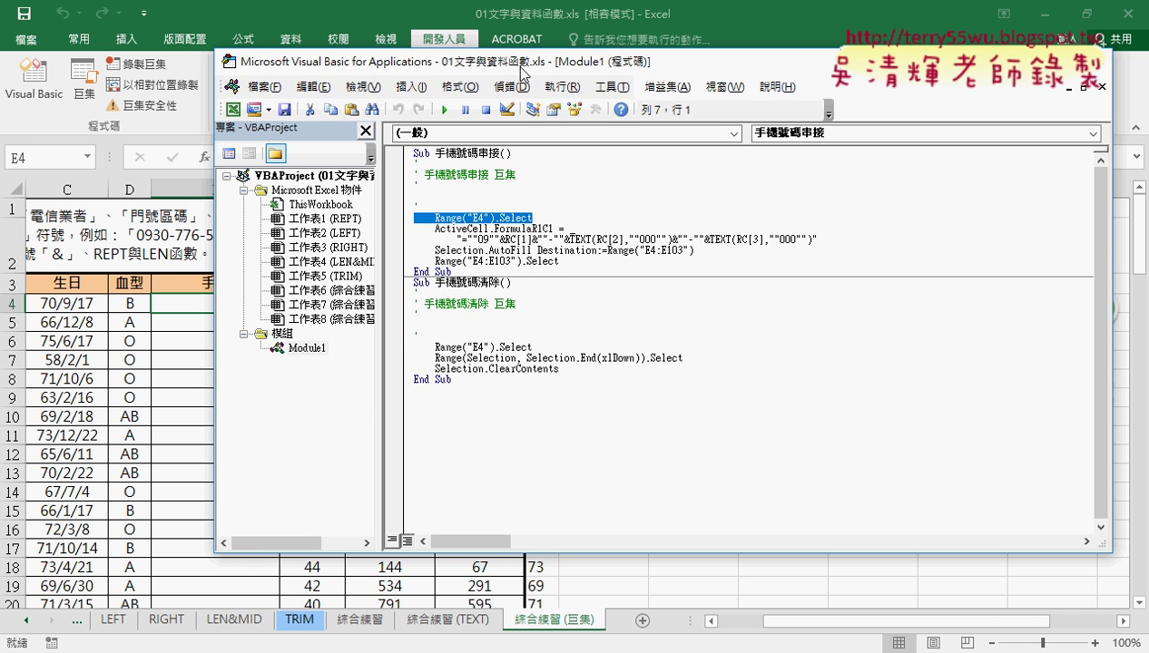
left_click_drag(519, 67, 673, 70)
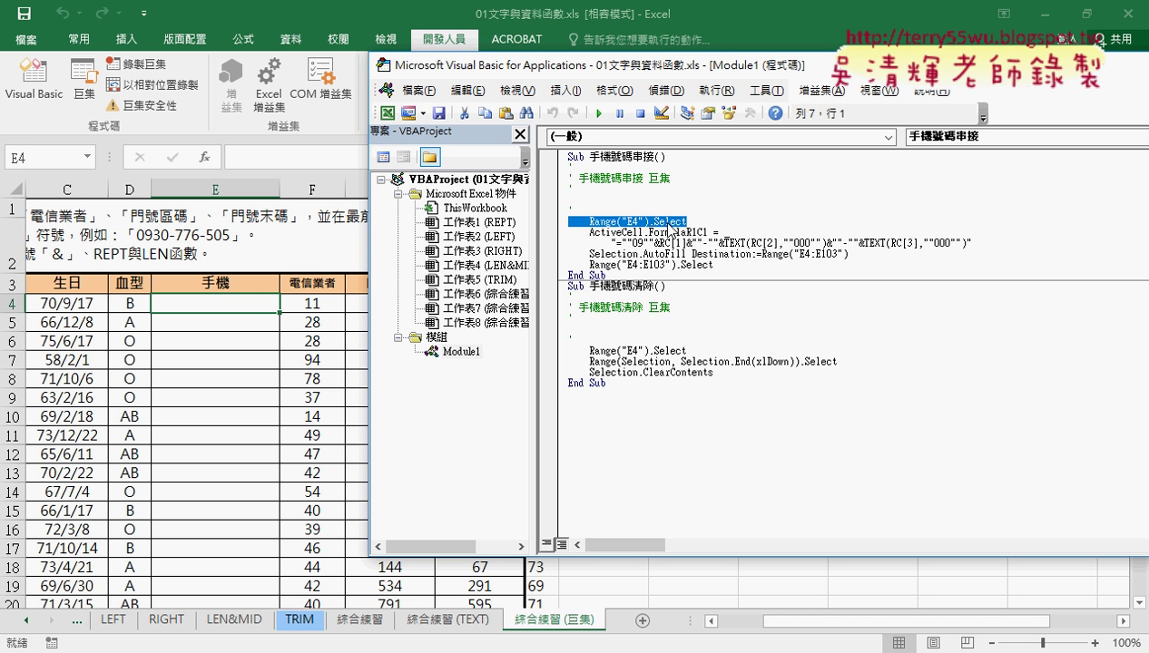
left_click(617, 223)
left_click_drag(589, 221, 648, 221)
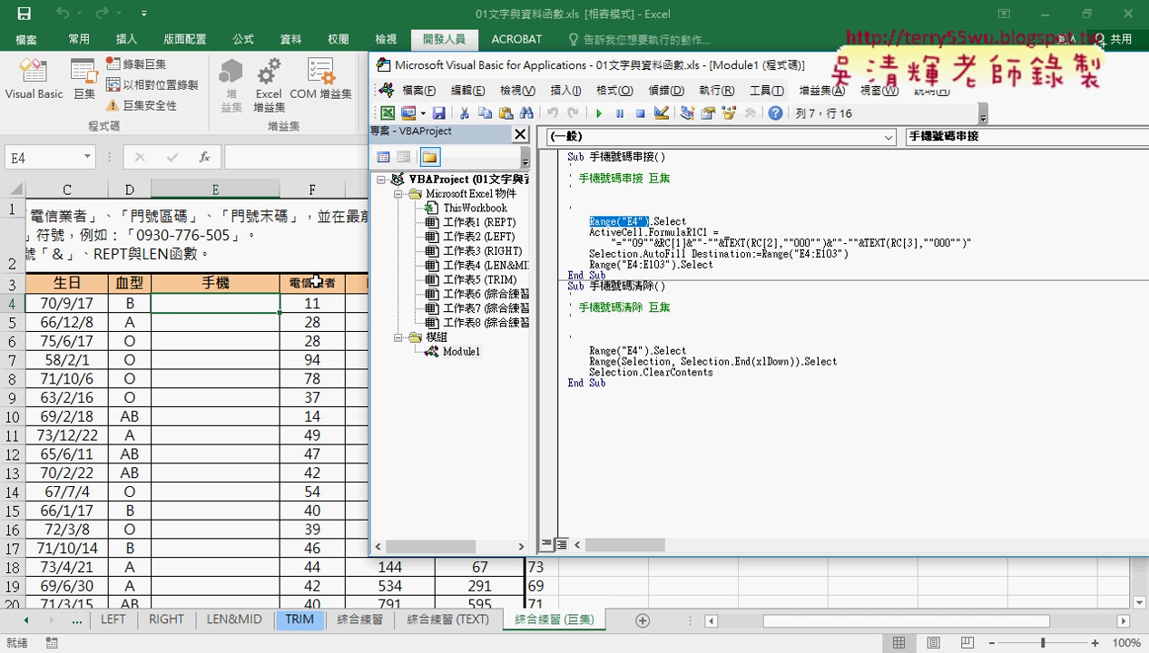
left_click_drag(687, 221, 646, 221)
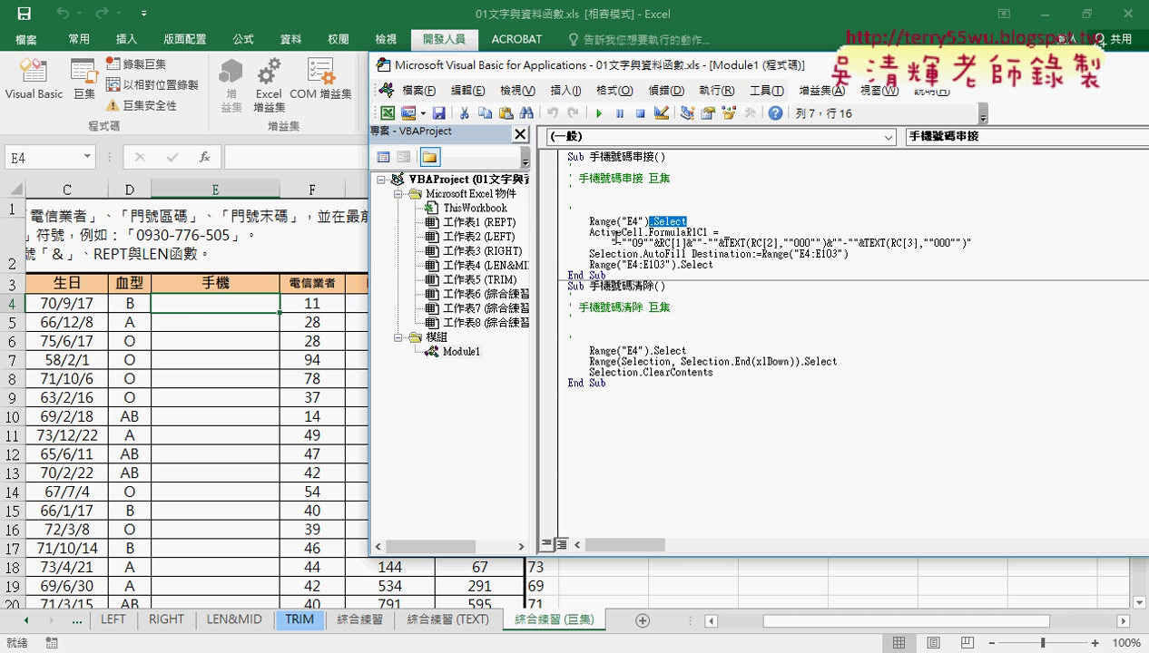
left_click_drag(643, 232, 623, 232)
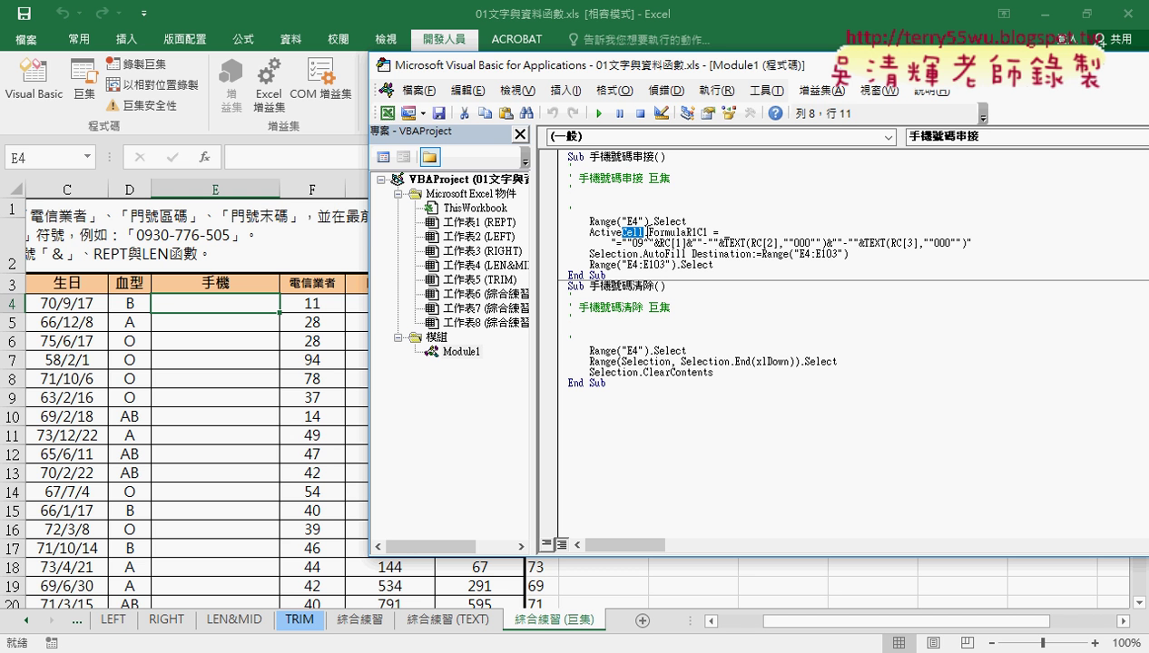
left_click_drag(644, 232, 687, 232)
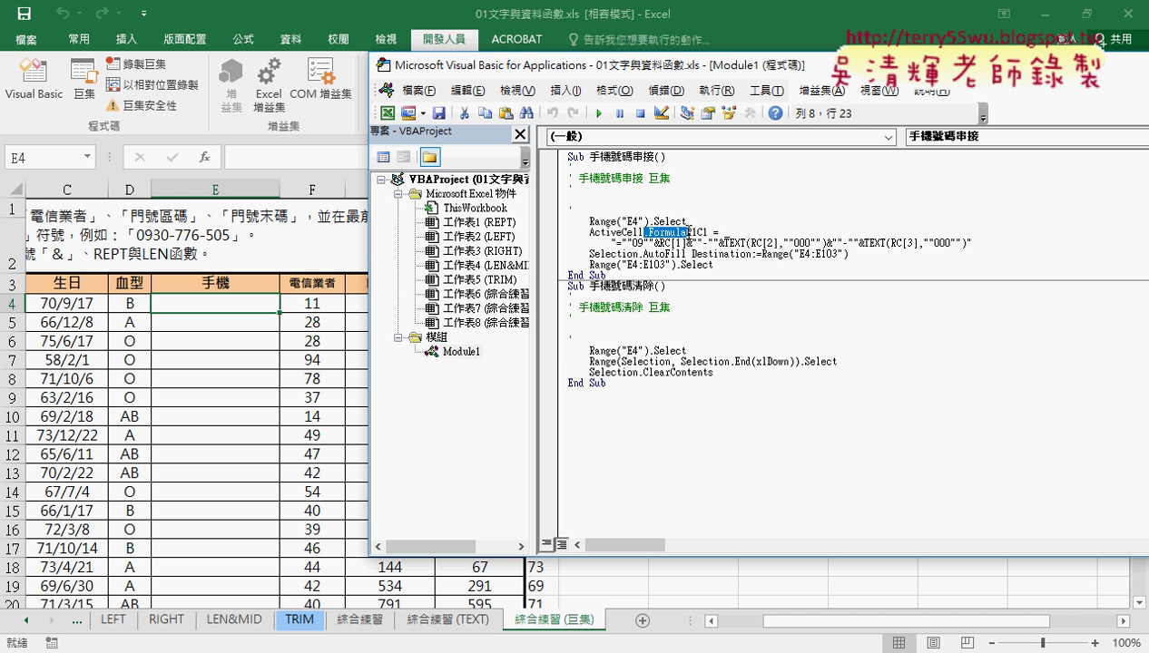
left_click_drag(616, 244, 963, 243)
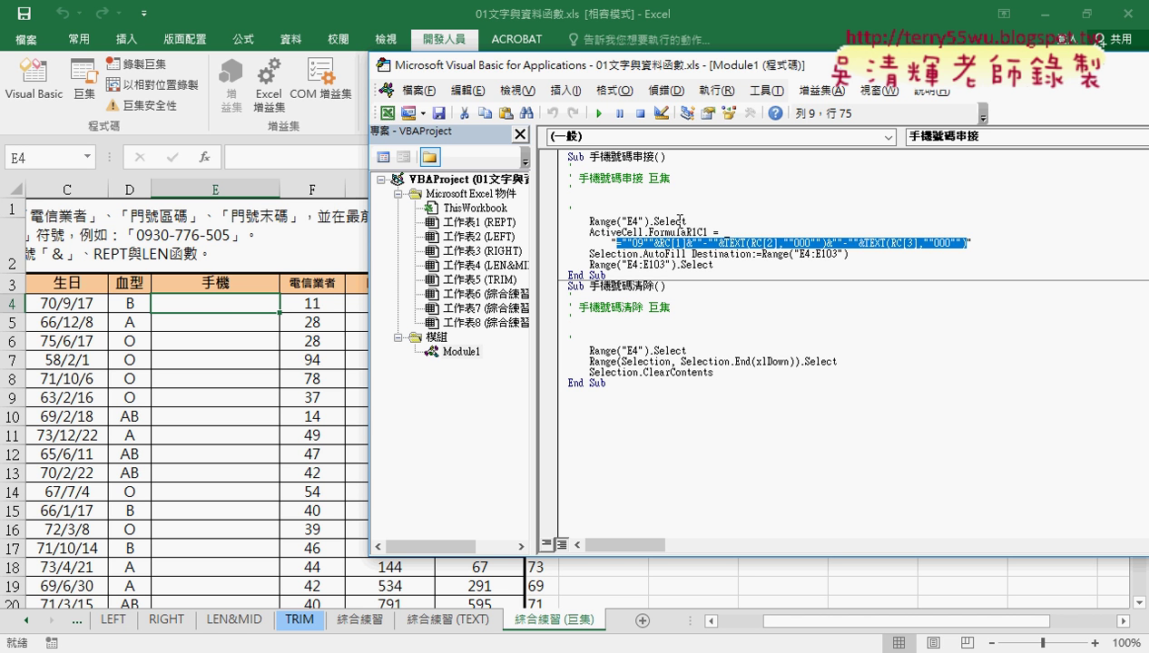
left_click_drag(639, 254, 590, 255)
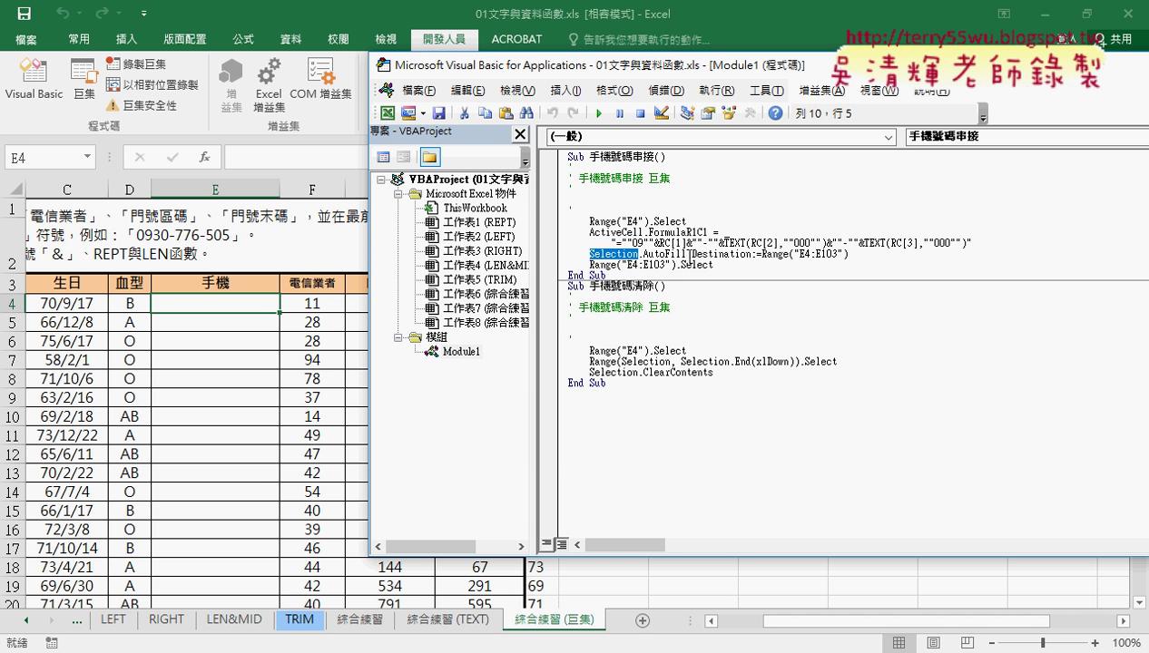
left_click(691, 255)
left_click_drag(693, 254, 741, 255)
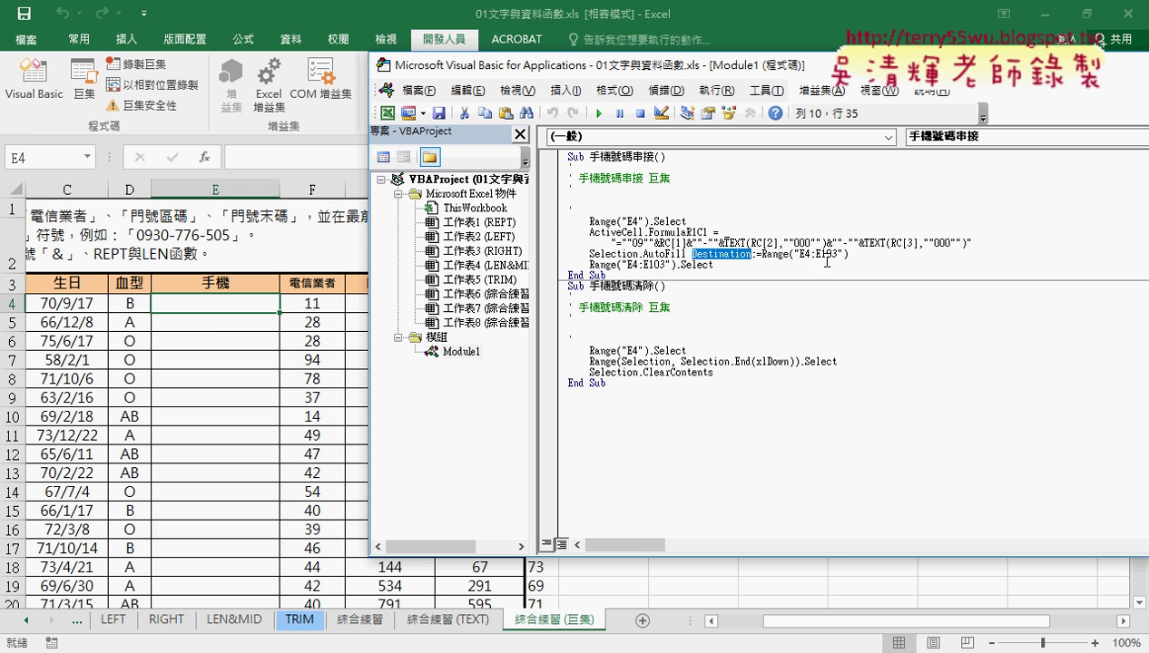
left_click(847, 253)
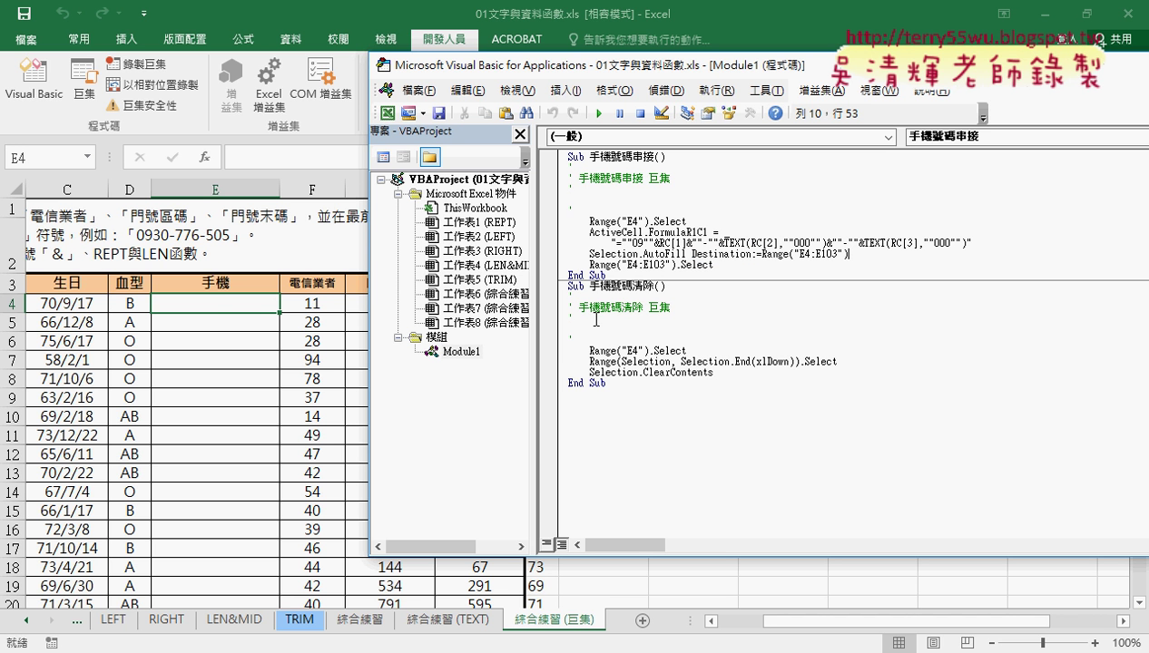
left_click(711, 263)
- Copy the commented 手機號碼串接 Sub block from Google Docs and select the old first macro in the VBA editor
left_click(199, 594)
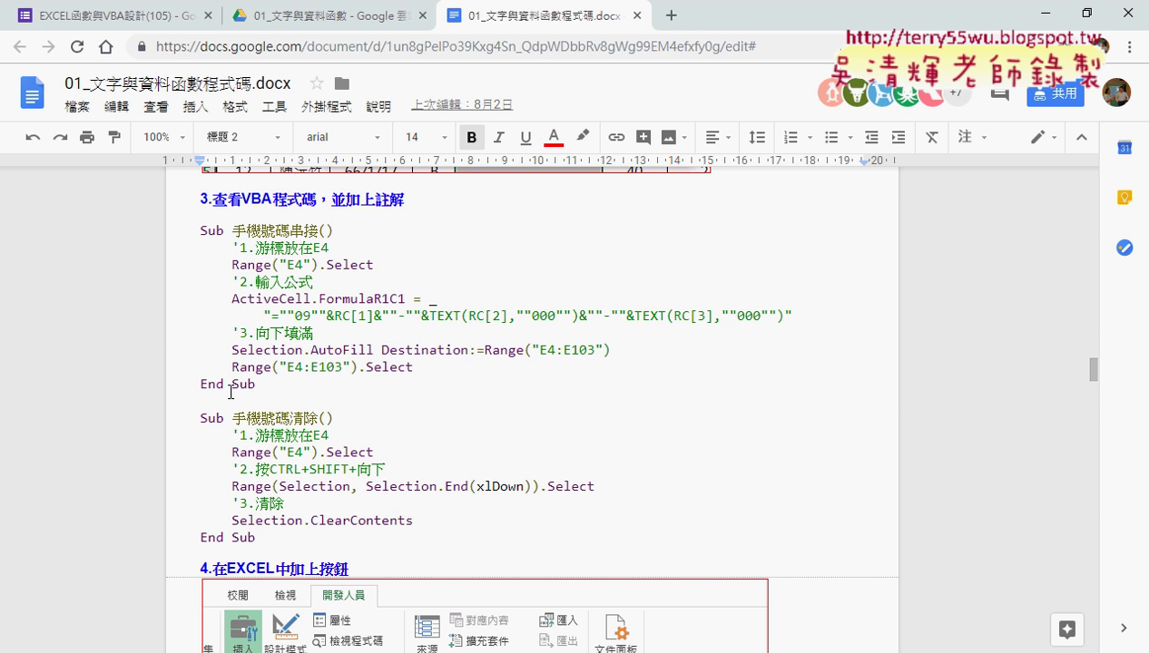
left_click_drag(256, 384, 180, 231)
key("ctrl+c")
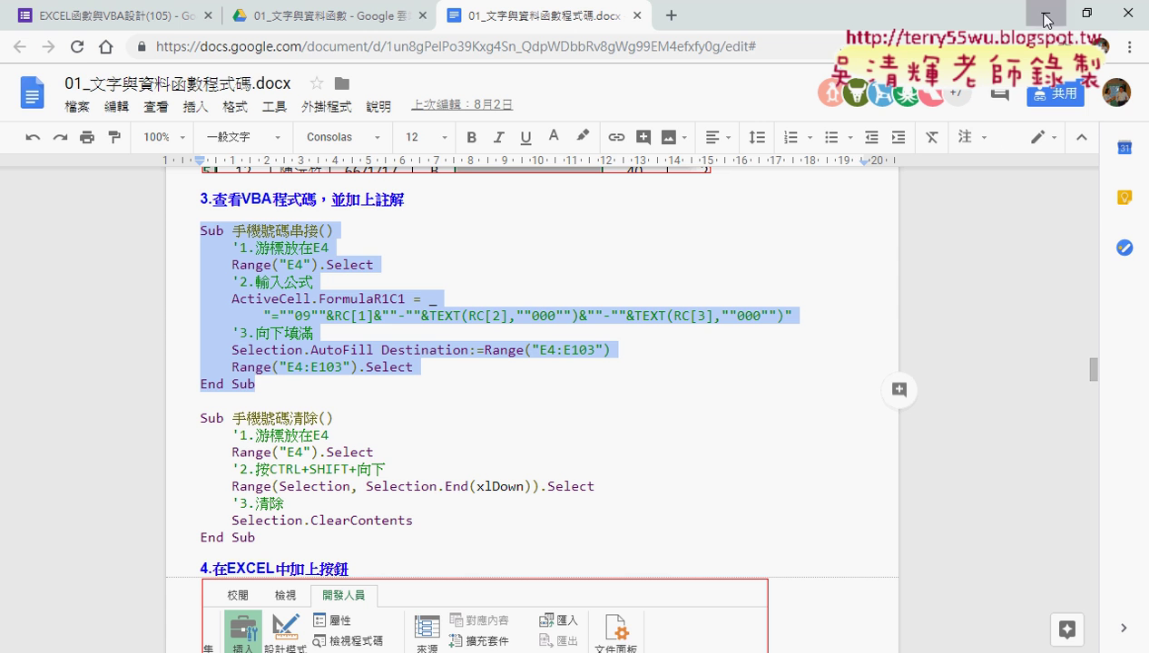
left_click(1046, 19)
mouse_move(628, 272)
left_mouse_down()
mouse_move(560, 214)
mouse_move(557, 156)
left_mouse_up()
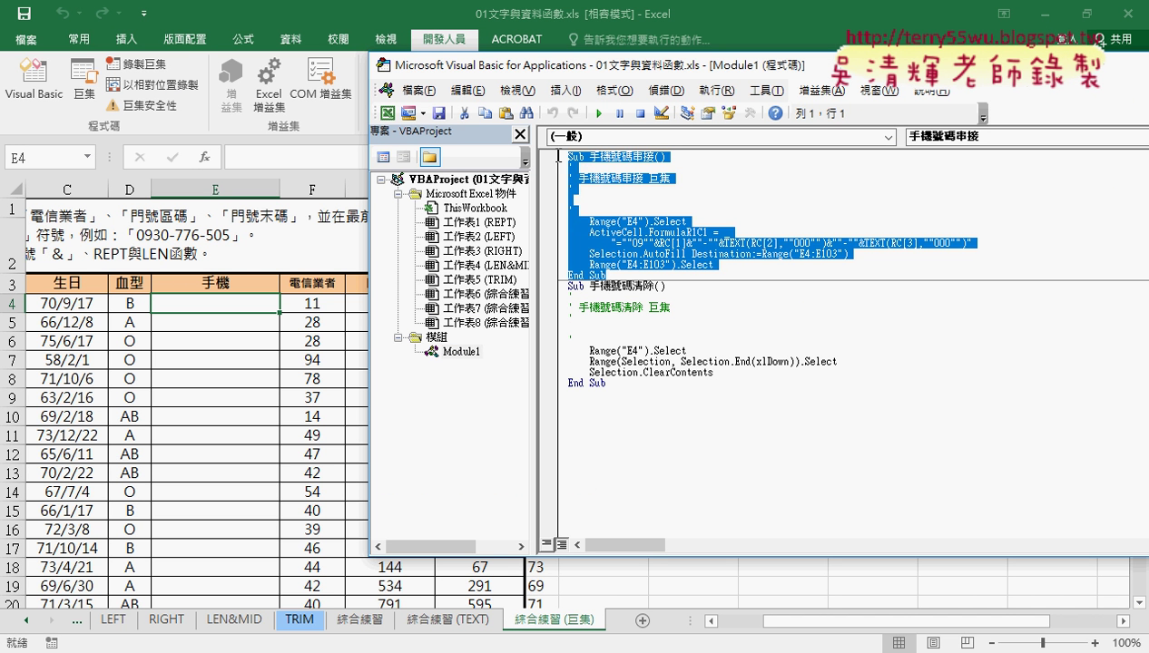
- Paste the commented 手機號碼串接 macro over the old one, with numbered comments like 1.游標放在E4
key("ctrl+v")
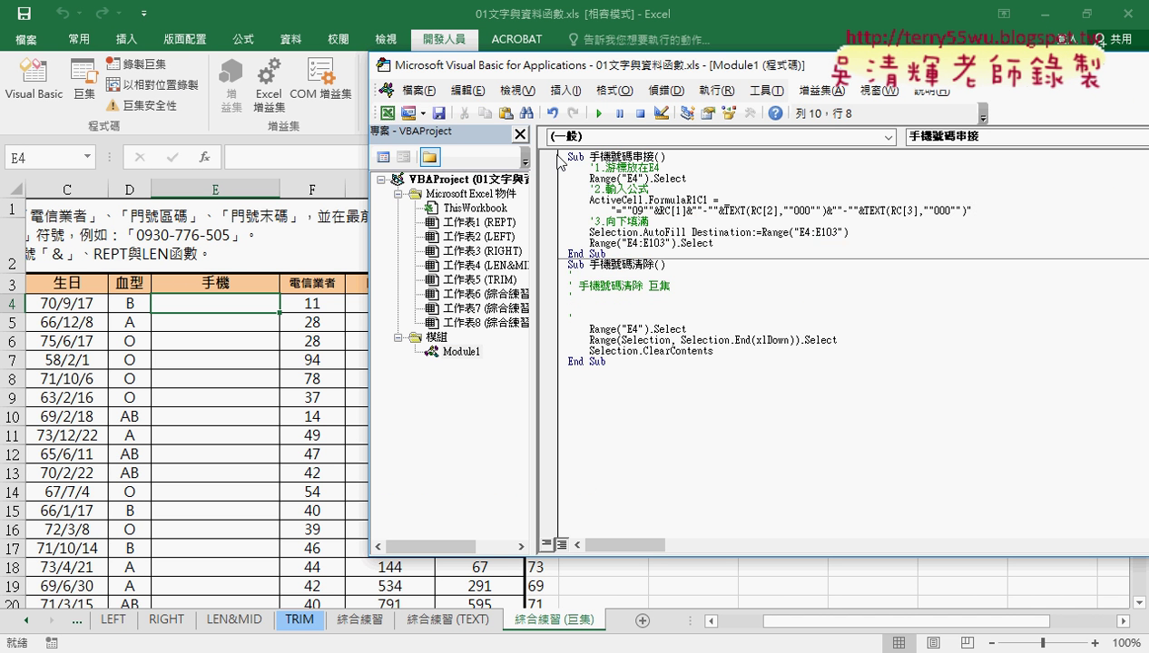
left_click_drag(595, 321, 557, 275)
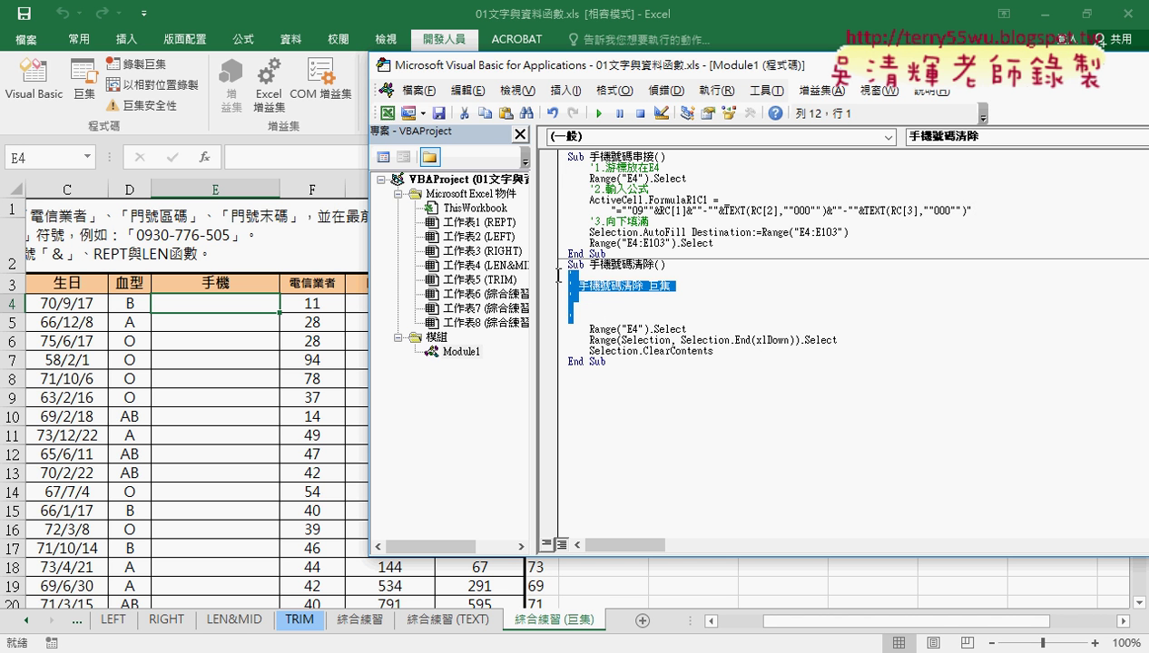
left_click(588, 167)
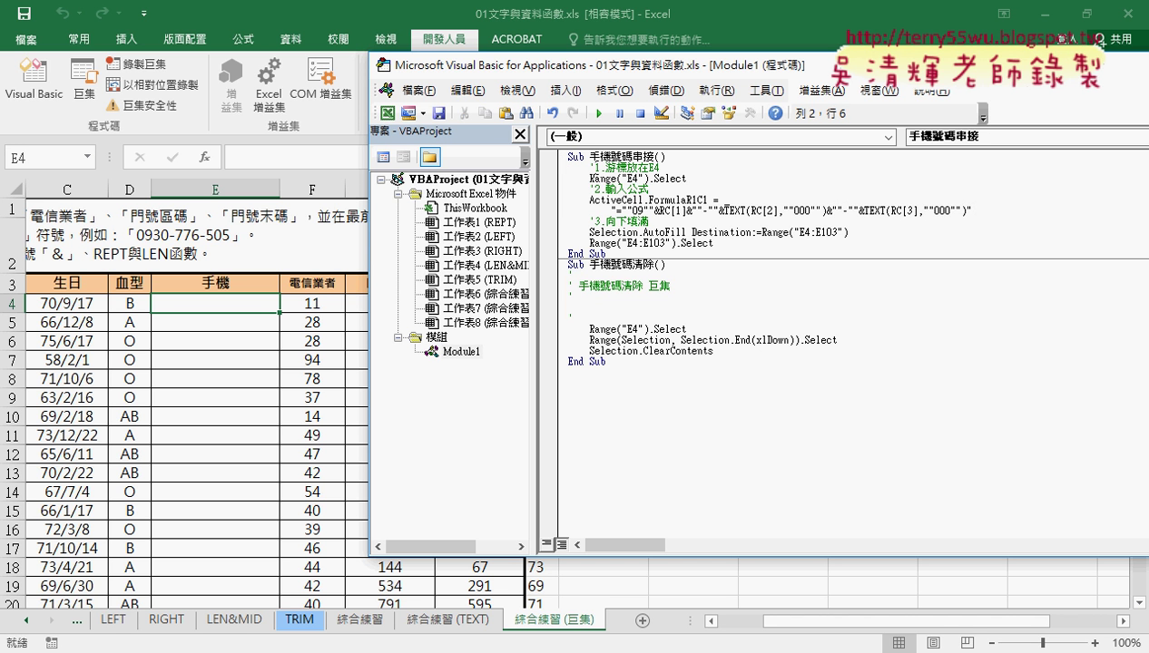
left_click_drag(594, 167, 595, 167)
left_click_drag(659, 167, 595, 168)
left_click(588, 168)
left_click_drag(588, 168, 596, 168)
left_click(620, 191)
left_click(626, 222)
- Delete the four empty comment lines from 手機號碼清除 and review its E4, extend-down and ClearContents lines
left_click_drag(554, 318, 556, 277)
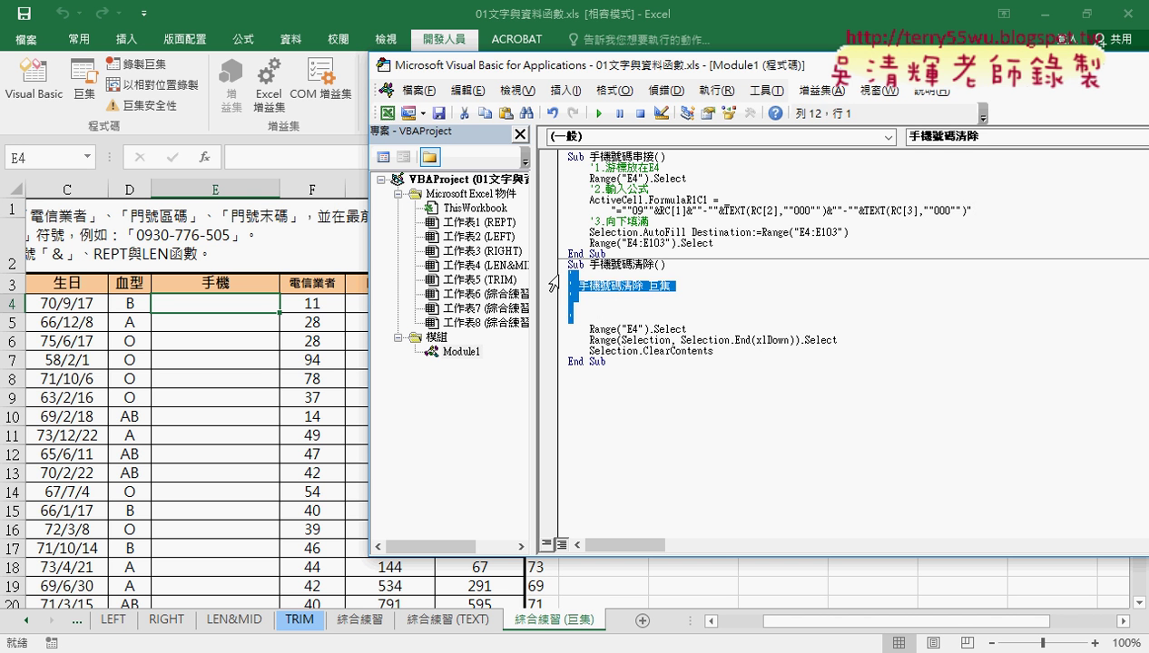
key("Delete")
left_click(645, 275)
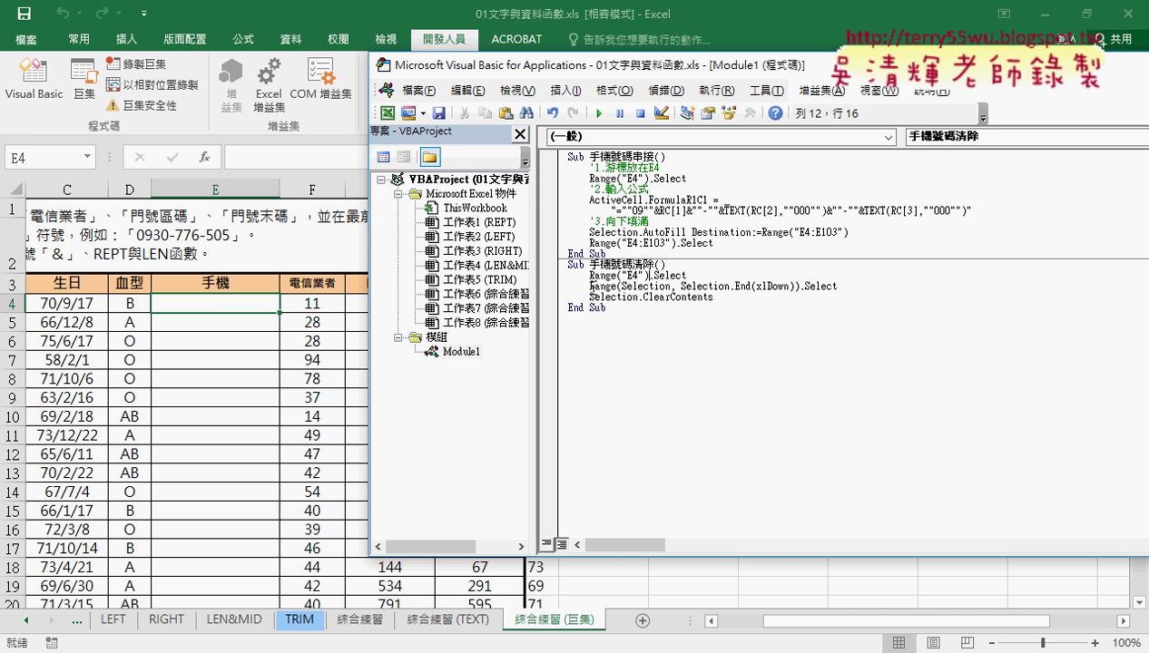
left_click_drag(589, 287, 844, 286)
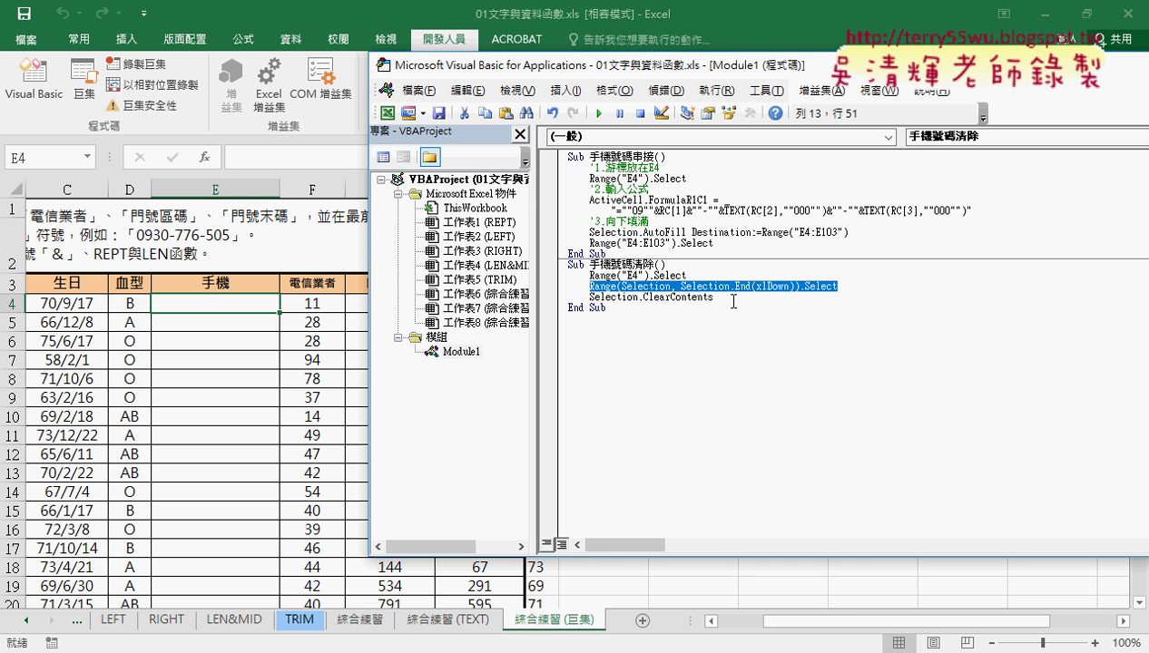
left_click_drag(714, 297, 645, 299)
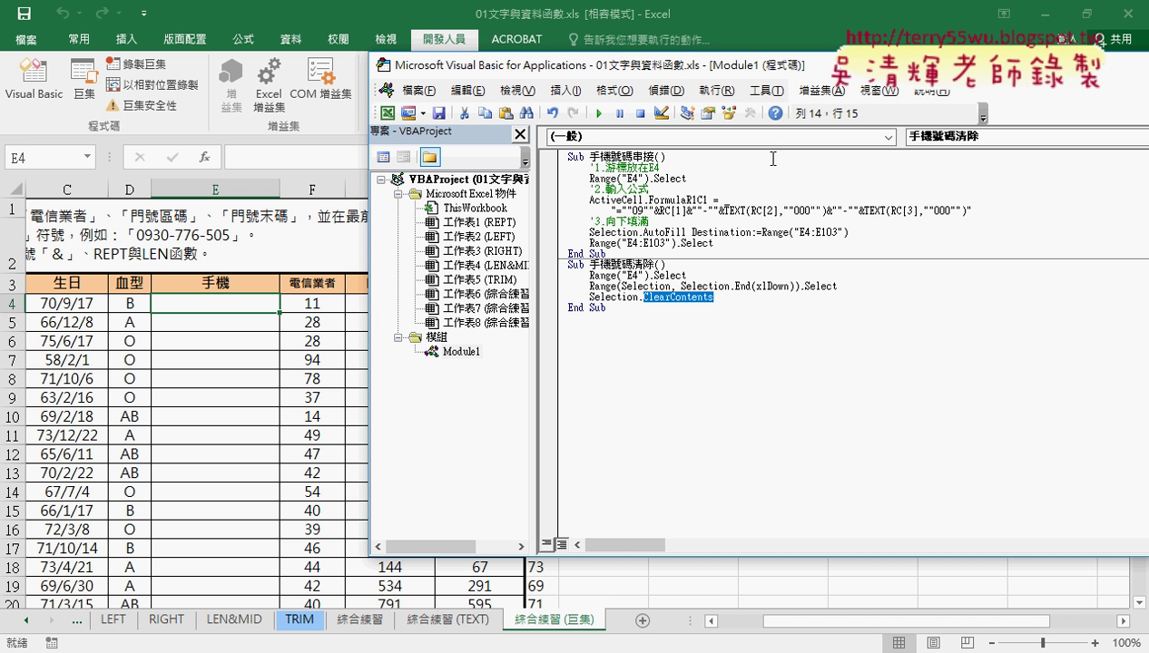
- Set the code font size to 14 on the Editor Format tab of the VBA Options dialog
left_click(776, 102)
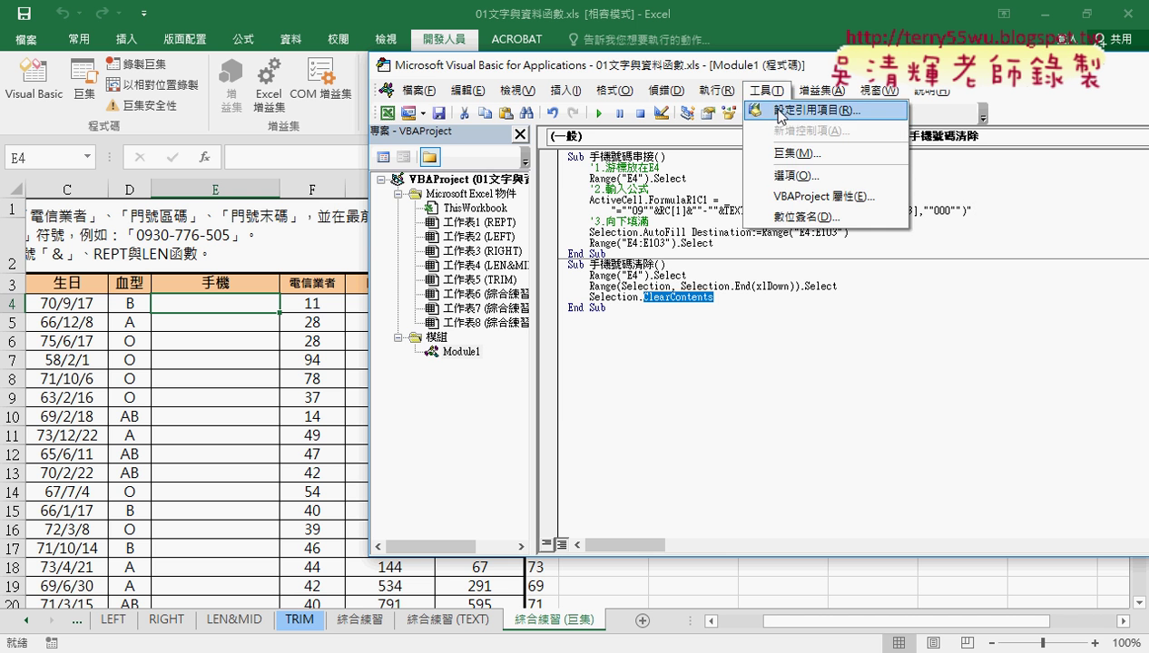
left_click(804, 179)
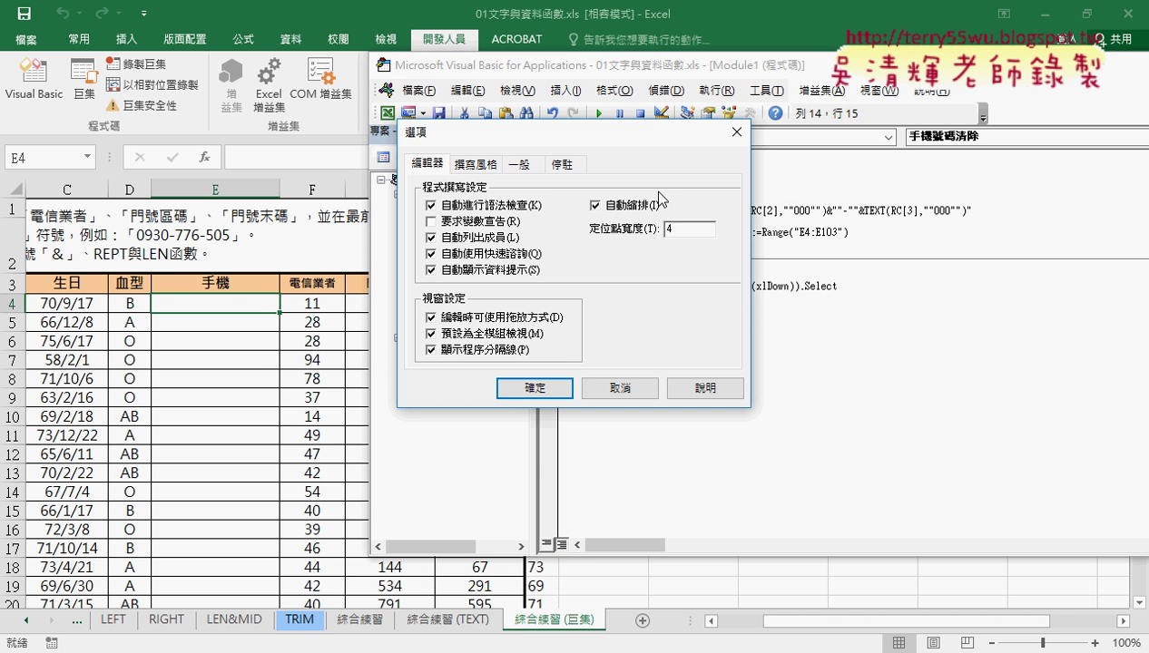
left_click(483, 166)
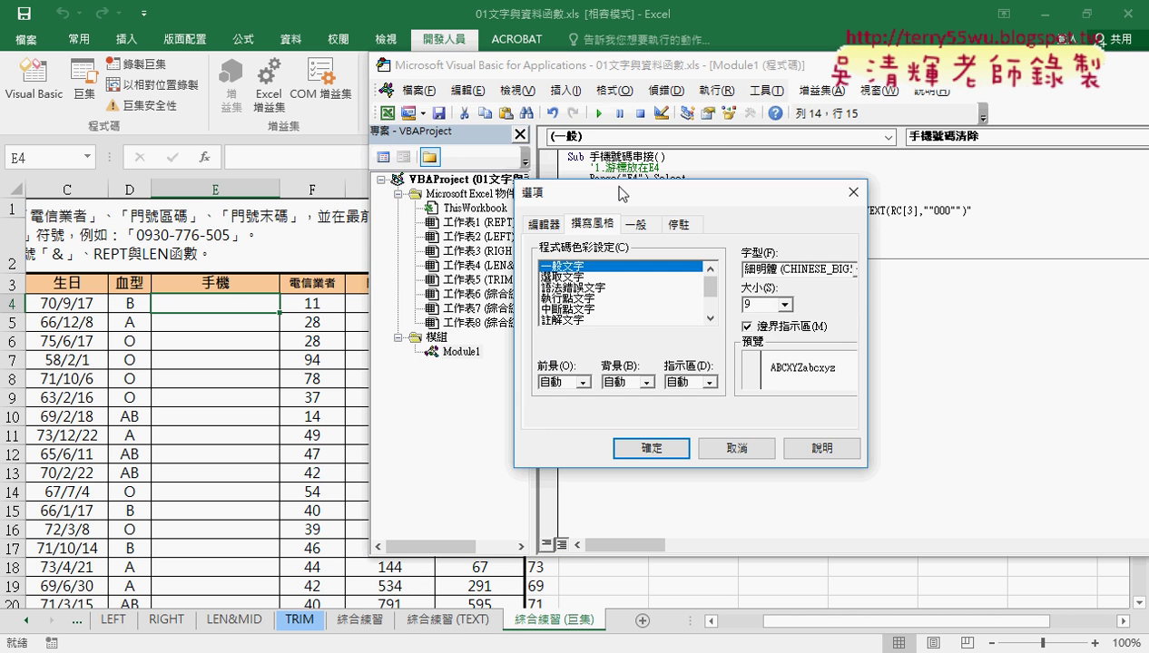
left_click_drag(521, 134, 663, 201)
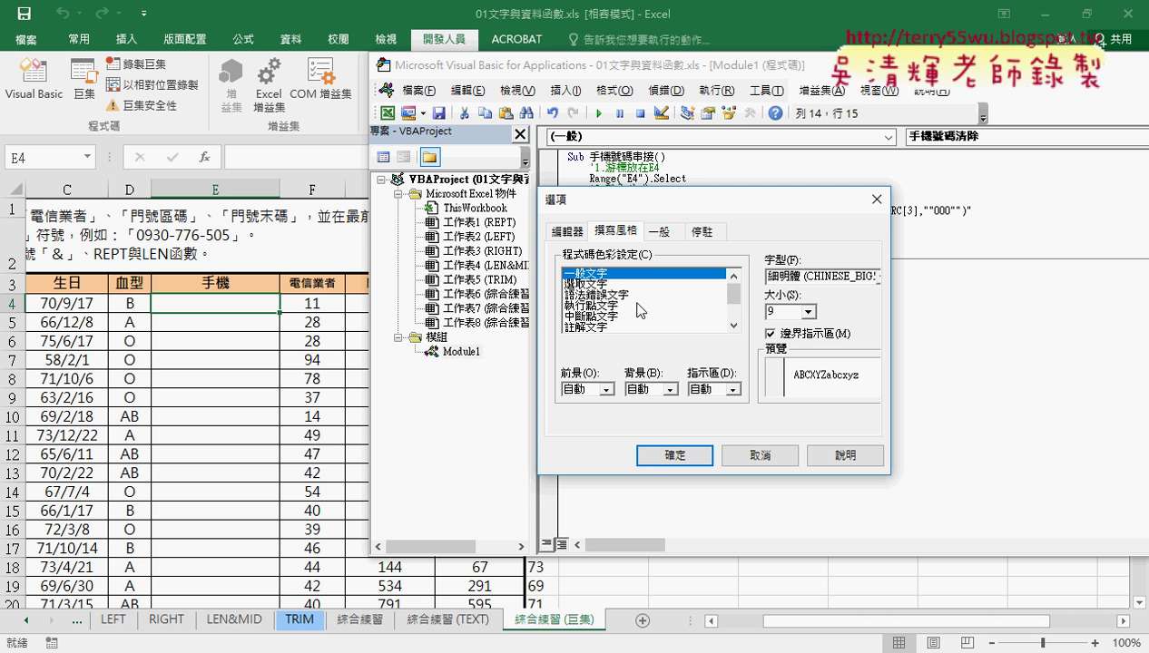
left_click(808, 312)
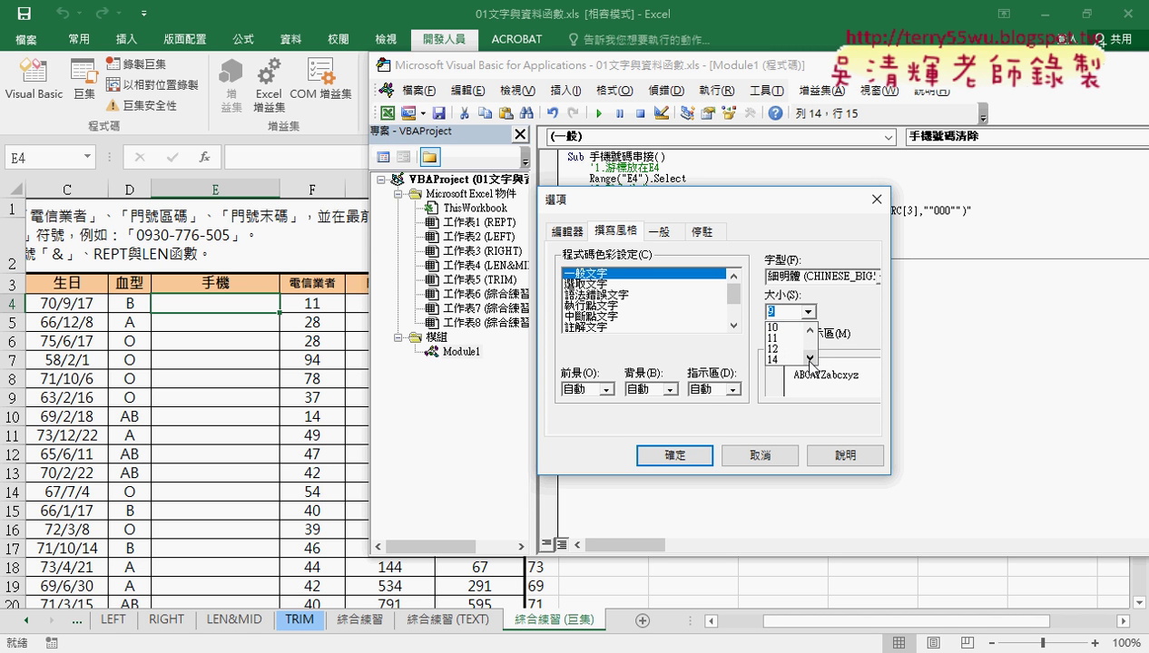
scroll(800, 352, "down", 2)
left_click(781, 353)
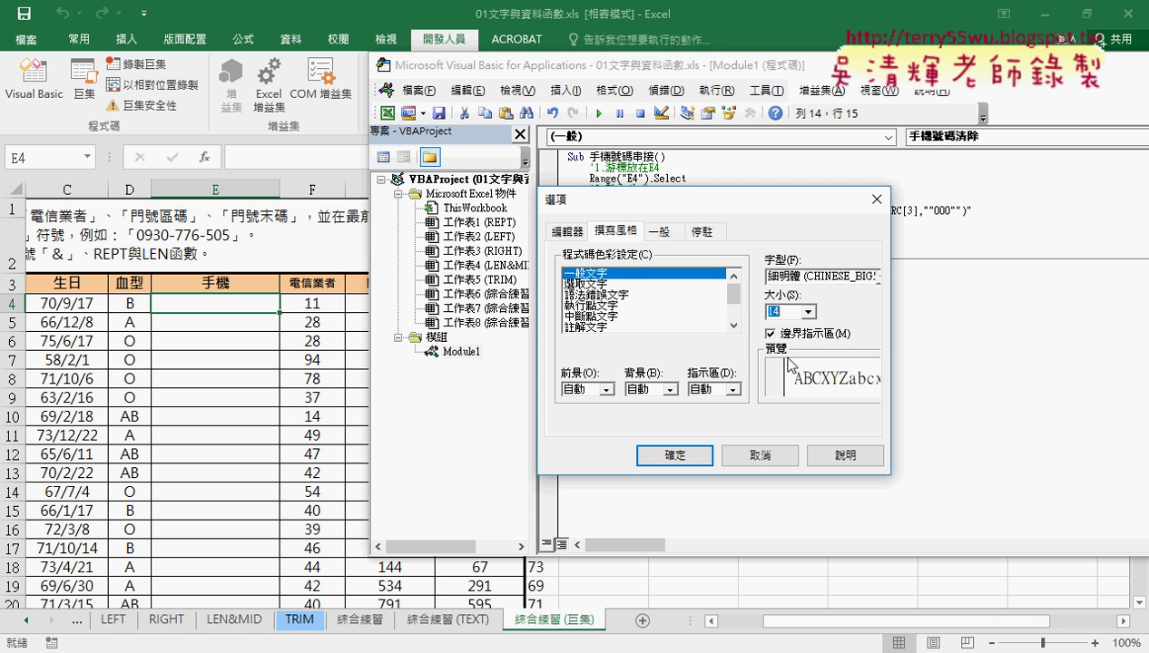
left_click(687, 462)
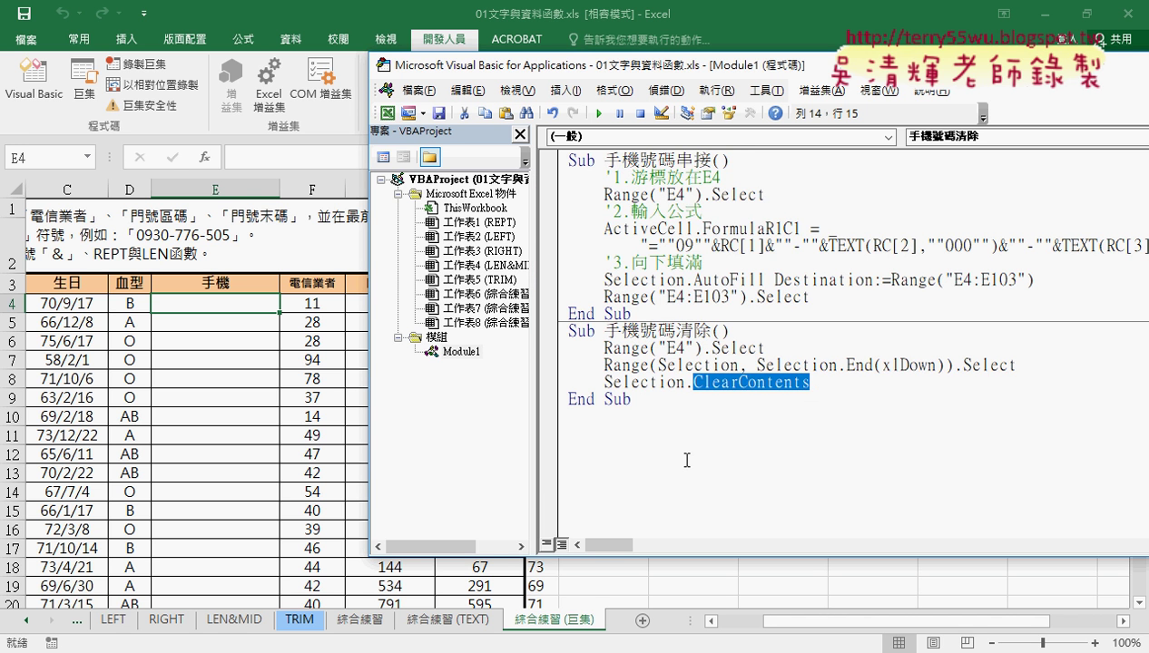
- Move the VBA editor window left and widen it to show full code lines
left_click(687, 460)
left_click_drag(564, 65, 300, 59)
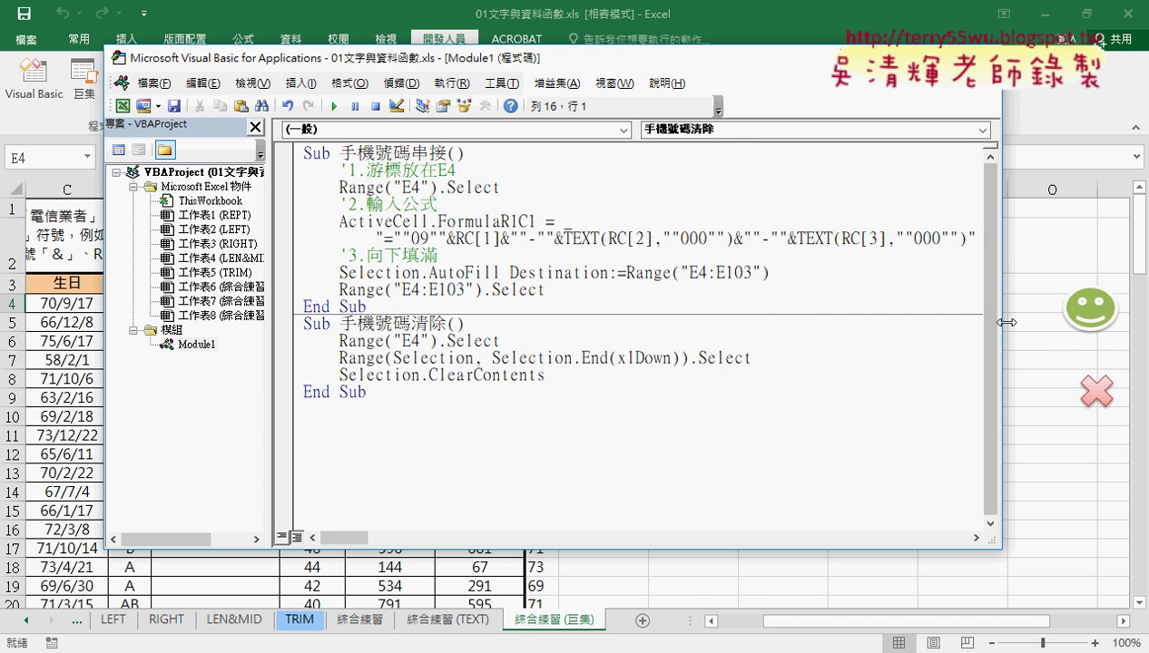
left_click_drag(1006, 322, 1094, 323)
left_click(878, 323)
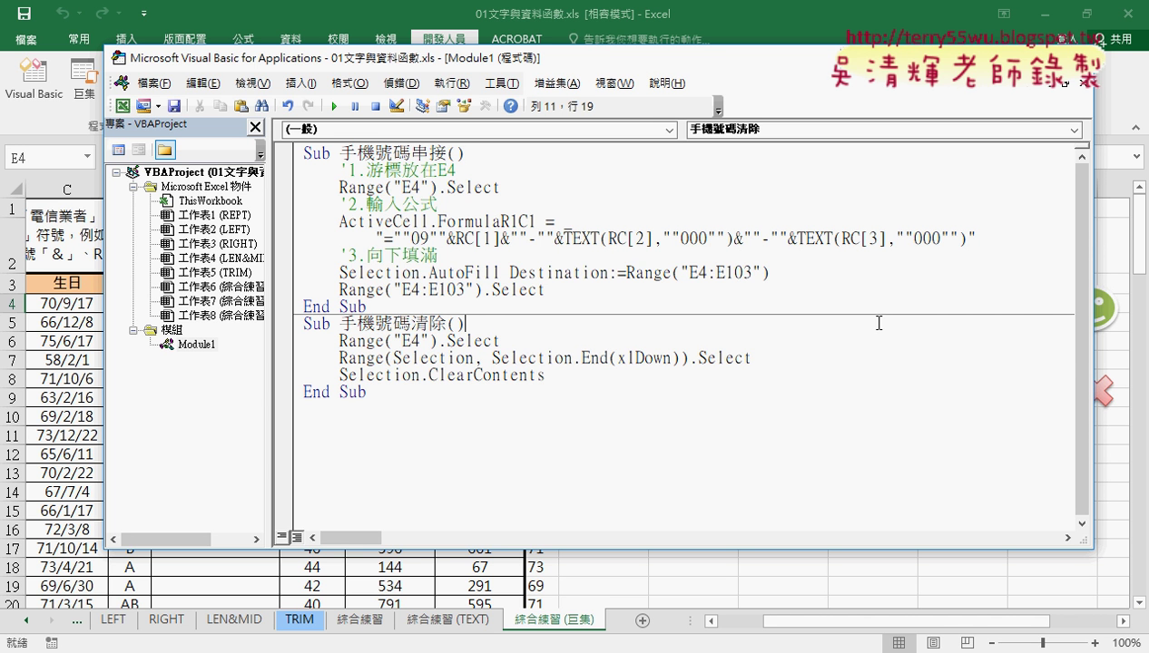
- Select Module1, open and dismiss the Insert menu, and adjust the project/code split
left_click(198, 344)
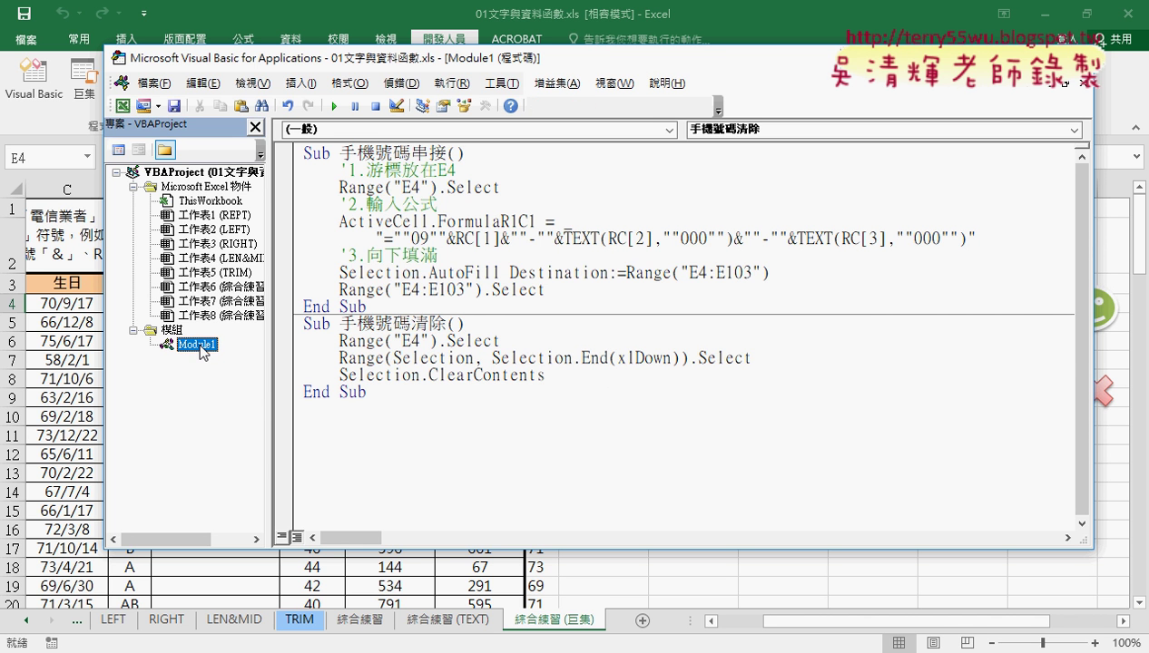
left_click(319, 415)
left_click(300, 82)
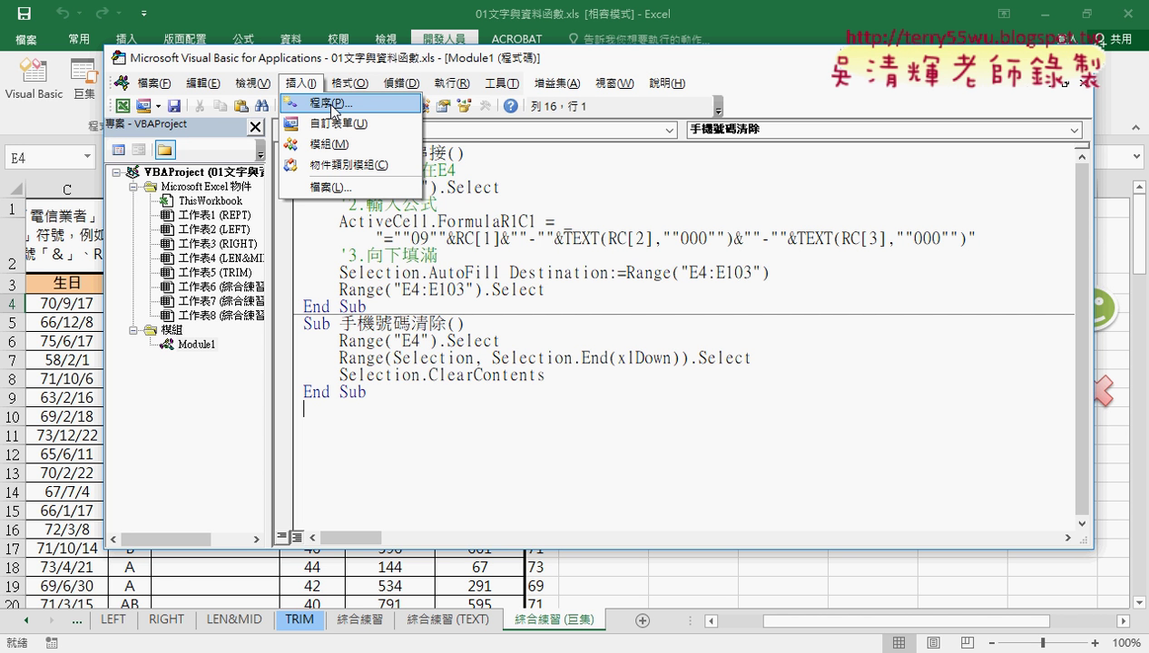
left_click(533, 318)
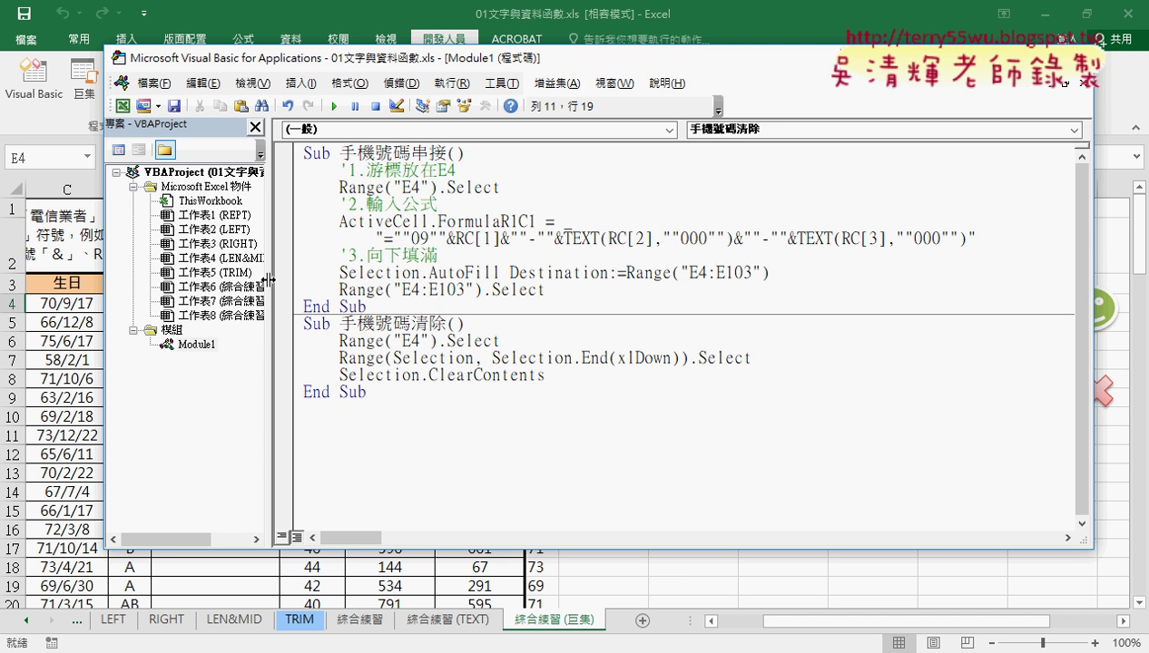
left_click_drag(269, 279, 308, 279)
- Leave the VBA editor with Alt+F11 and open the workbook's Macros list
key("alt+F11")
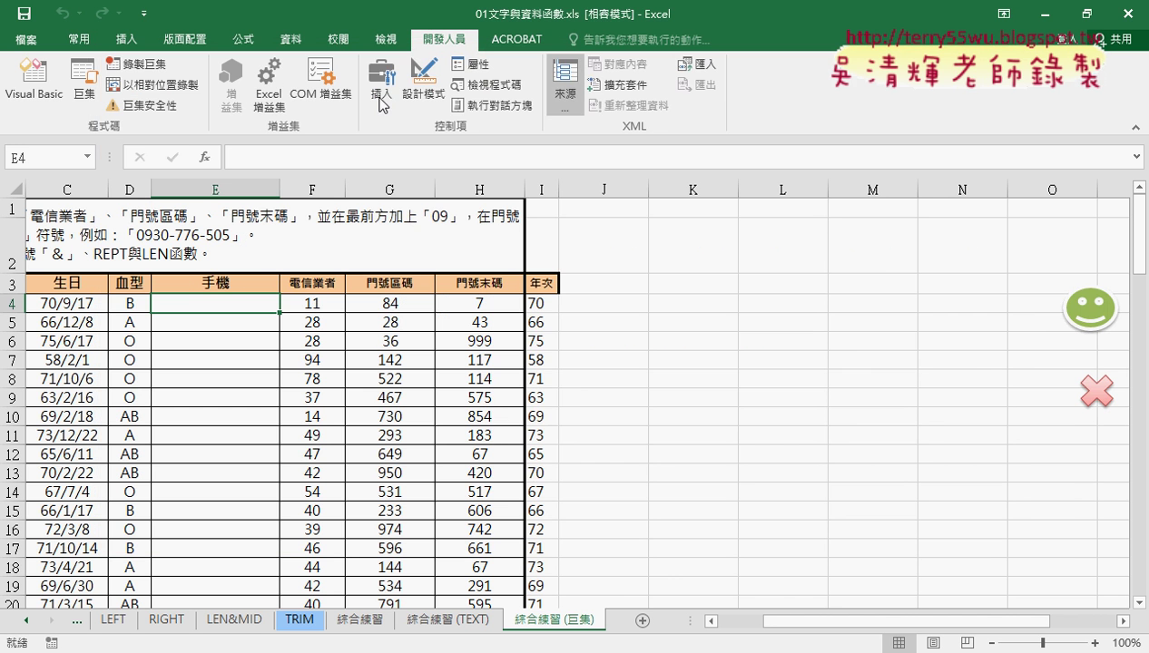
left_click(85, 90)
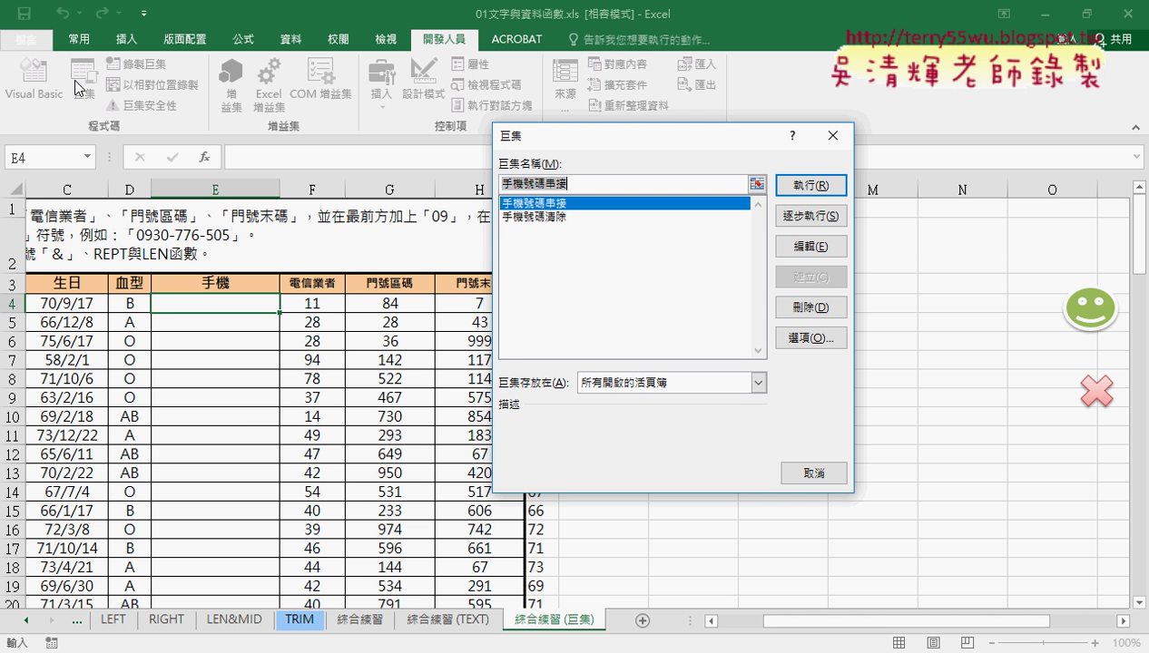
key("alt+Tab")
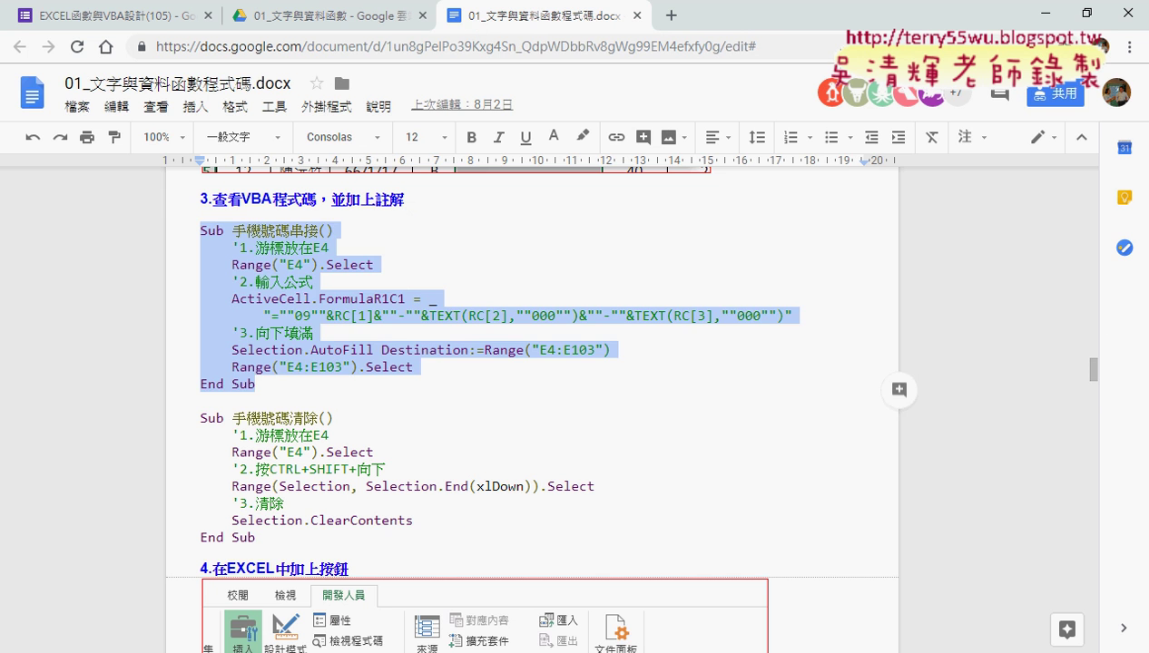
left_click(456, 392)
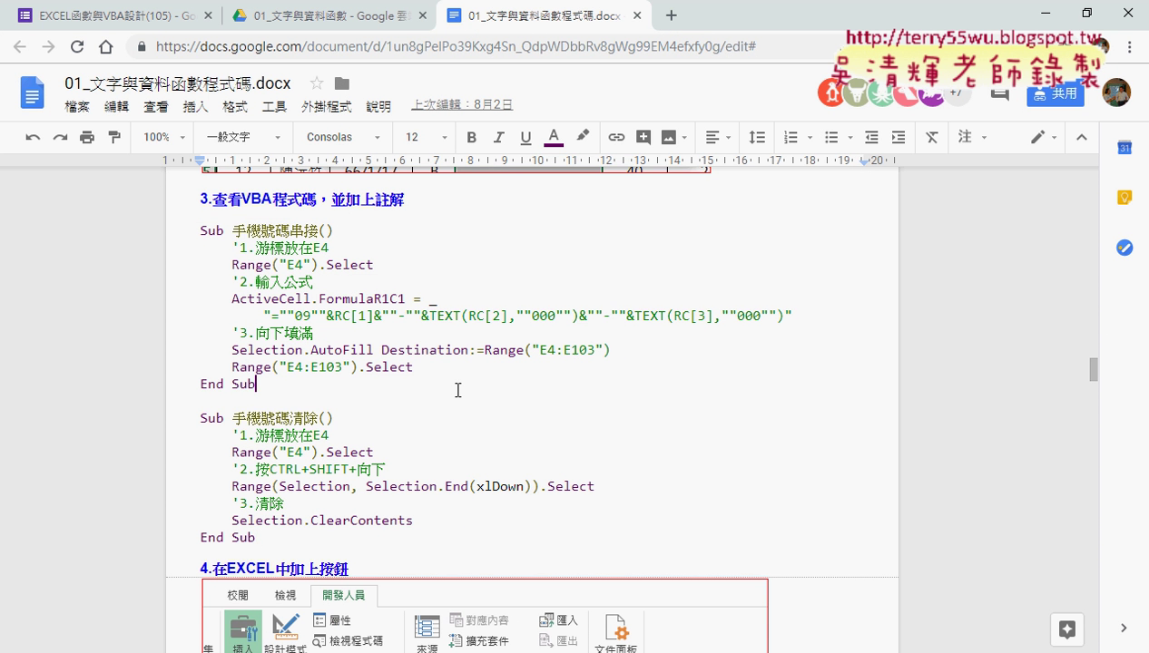
scroll(439, 340, "up", 1)
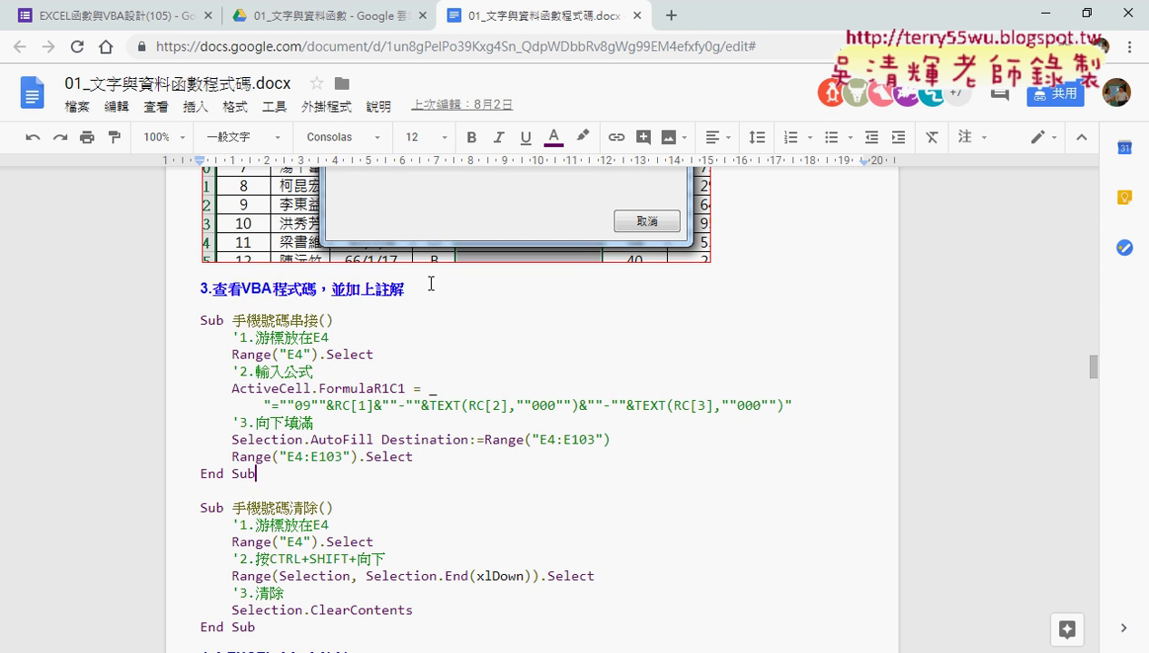
left_click_drag(405, 289, 216, 287)
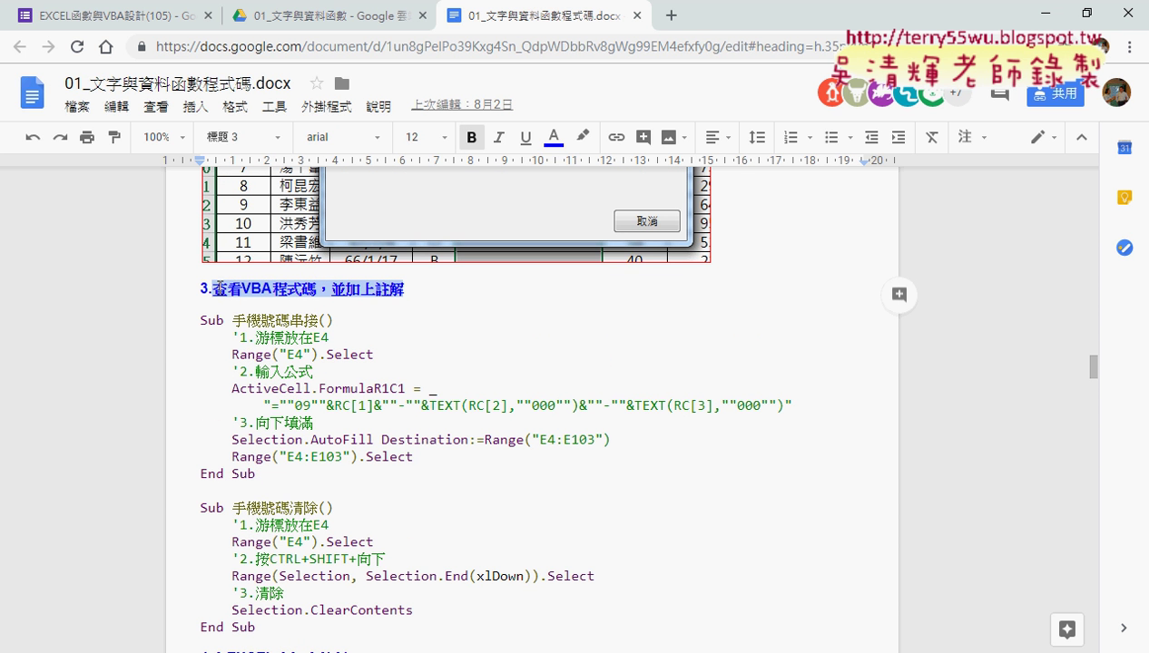